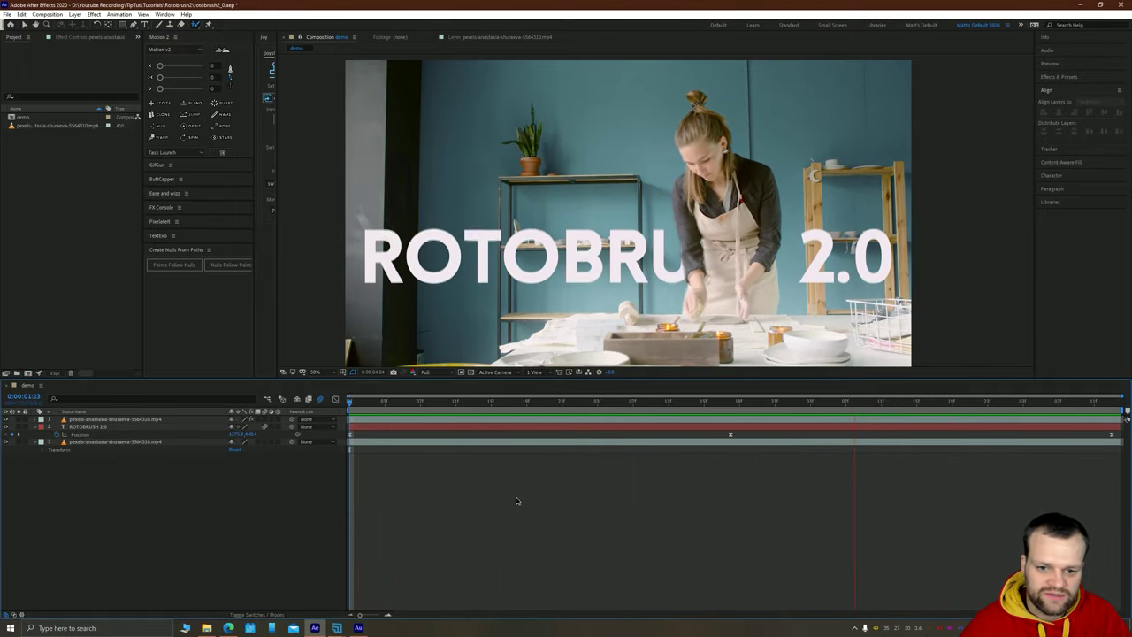
Create a new composition from the pexels MP4 footage in the project
click(92, 178)
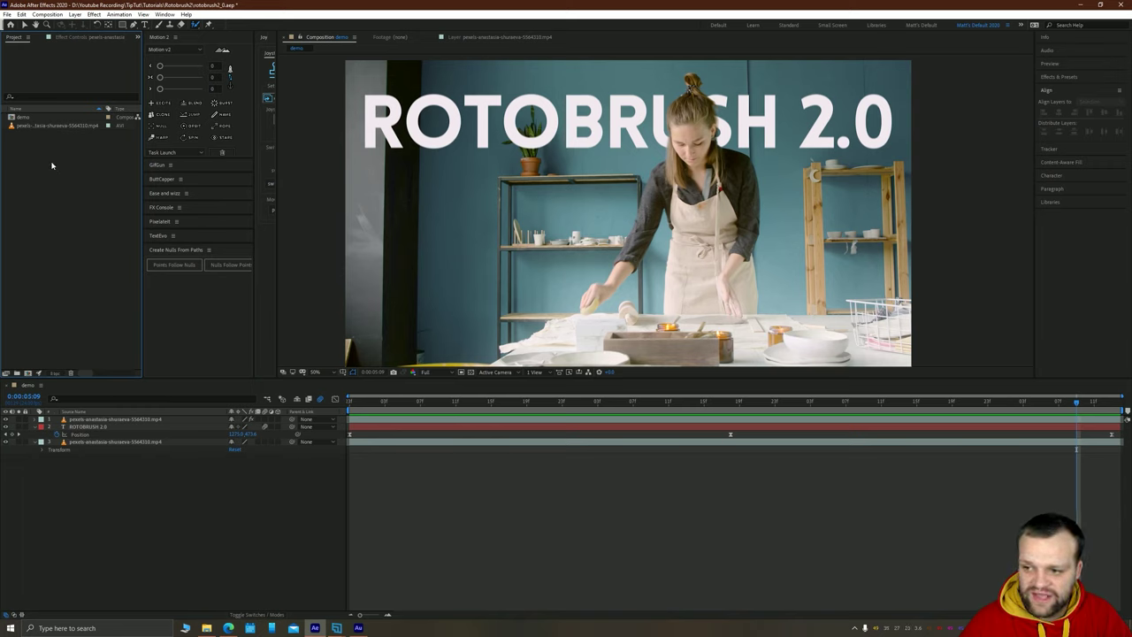
click(24, 128)
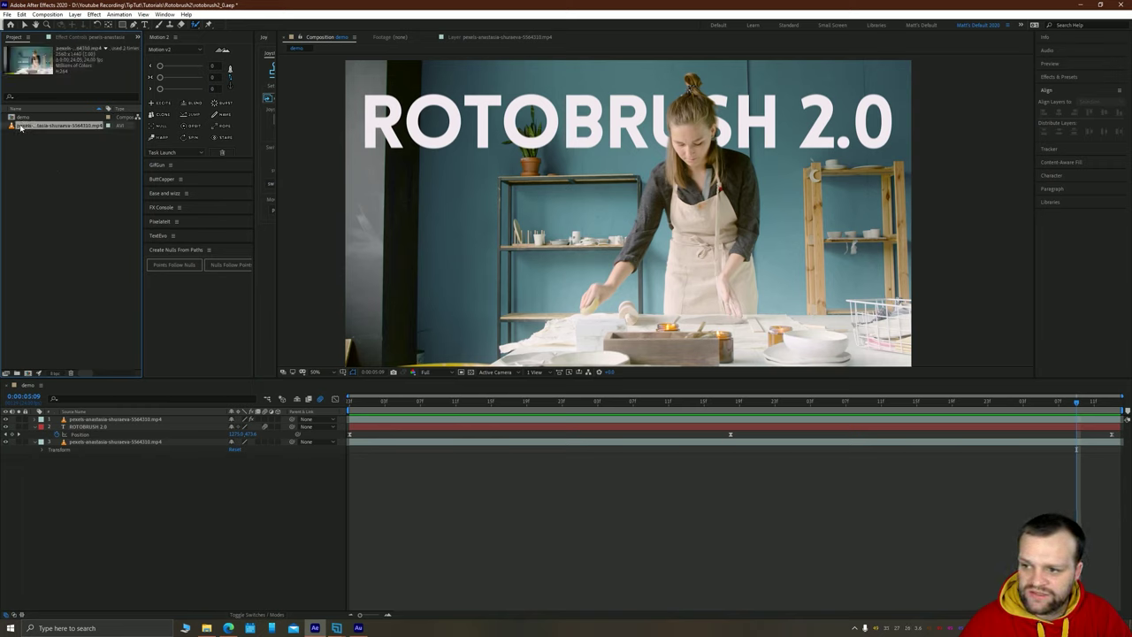
right_click(21, 128)
click(70, 149)
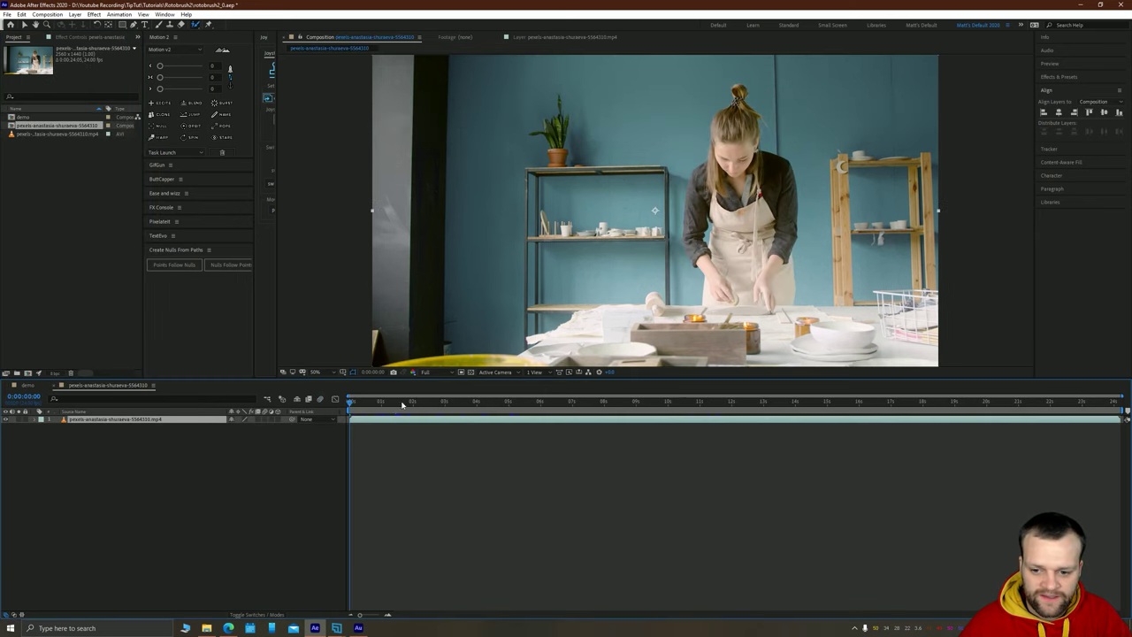
Set the work area from about 2 seconds to 0:00:05:12 and trim the composition to it
drag(412, 403, 525, 405)
key(b)
key(n)
right_click(486, 409)
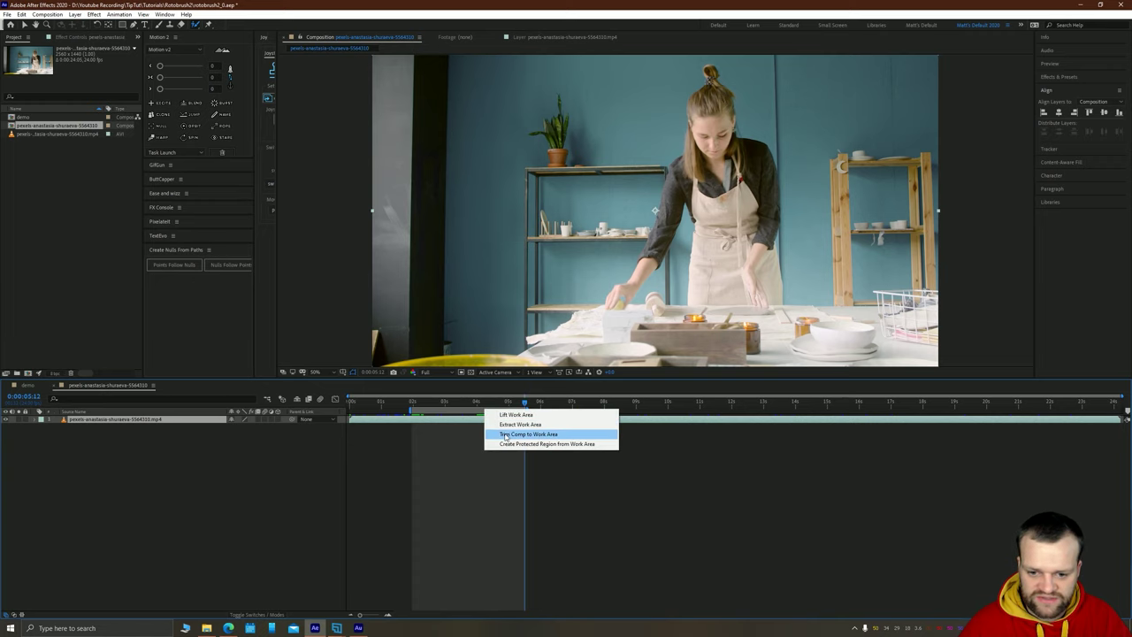
click(513, 436)
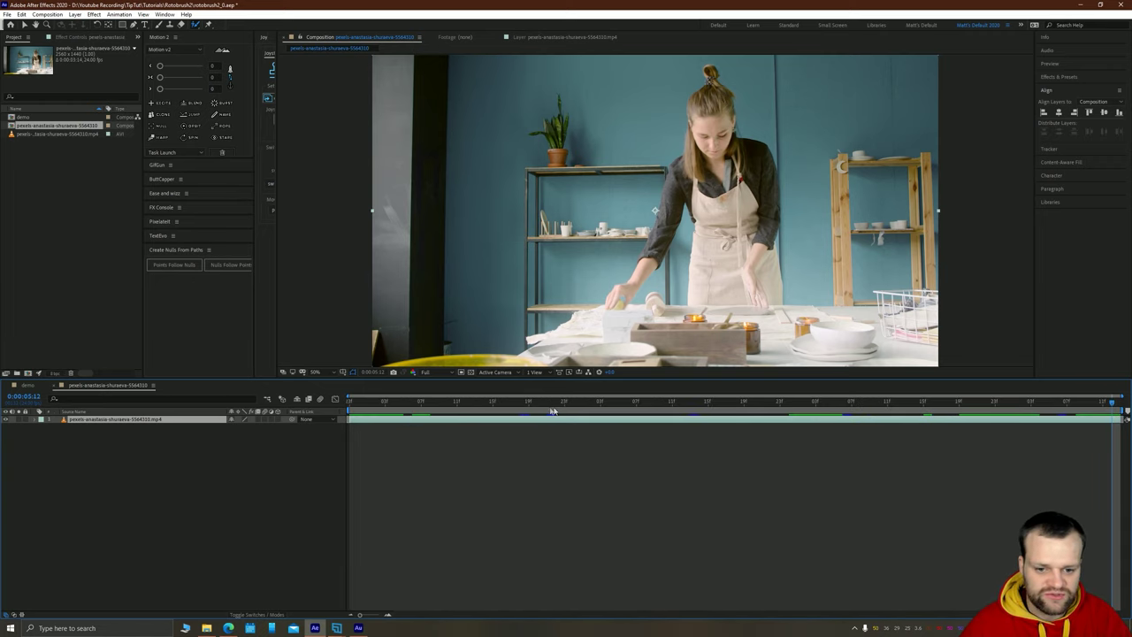
Preview the trimmed clip and park the playhead at 0:00:03:01 as the base frame
key(space)
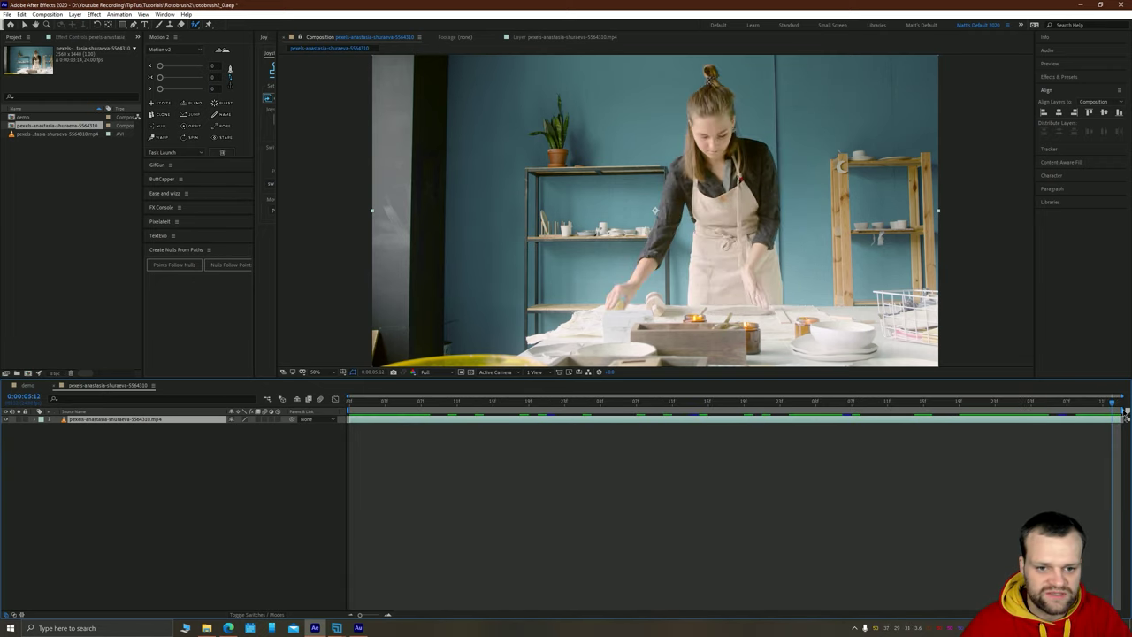
drag(458, 427, 585, 476)
key(Page_Down)
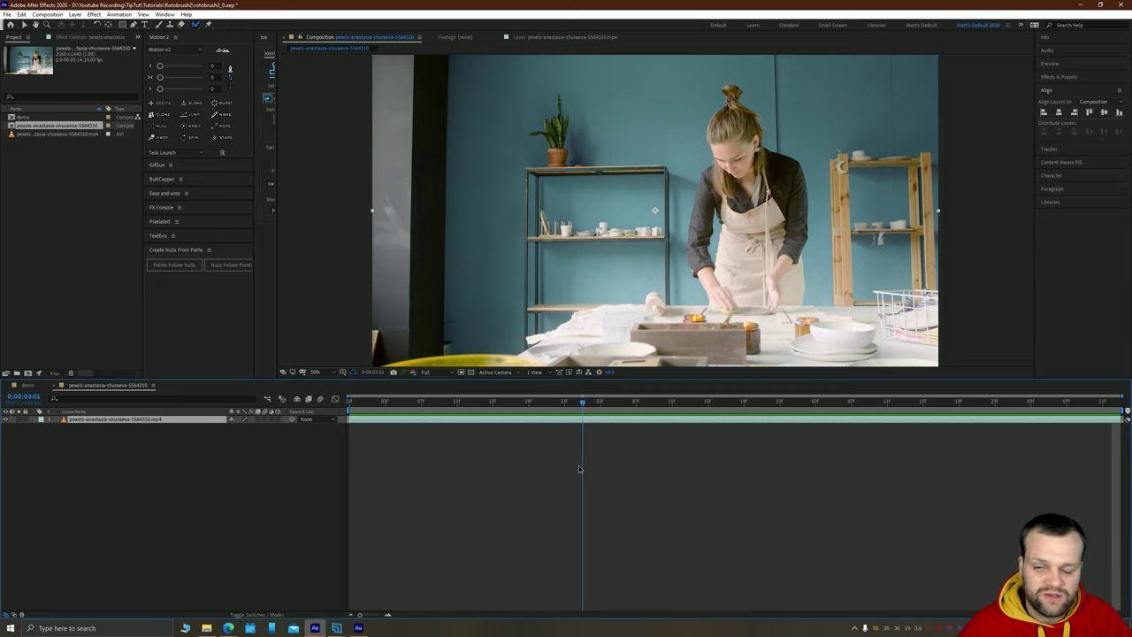
key(Page_Up)
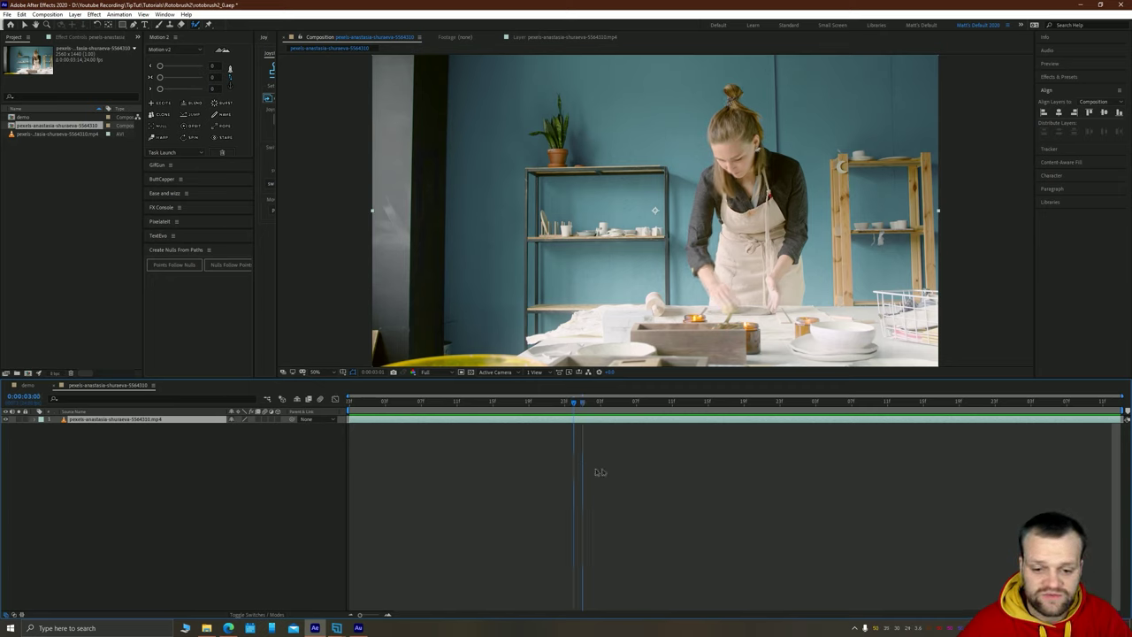
mouse_move(601, 472)
mouse_down()
mouse_move(613, 468)
mouse_move(581, 462)
mouse_up()
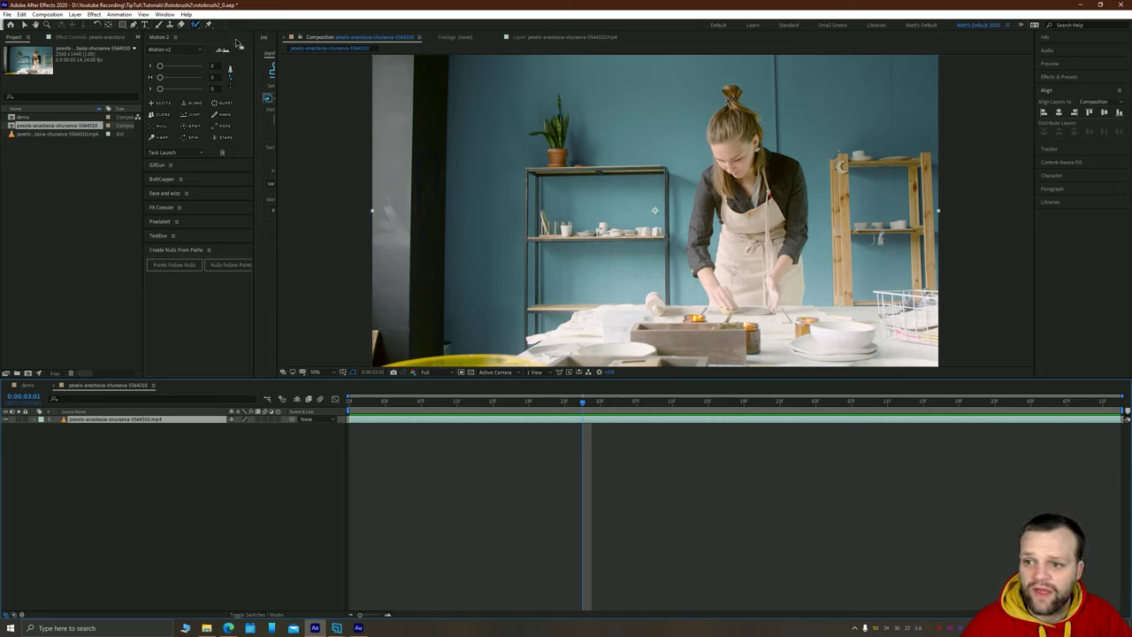
Open the footage layer for rotoscoping and paint a Roto Brush foreground stroke from the woman's head down to her apron
click(195, 24)
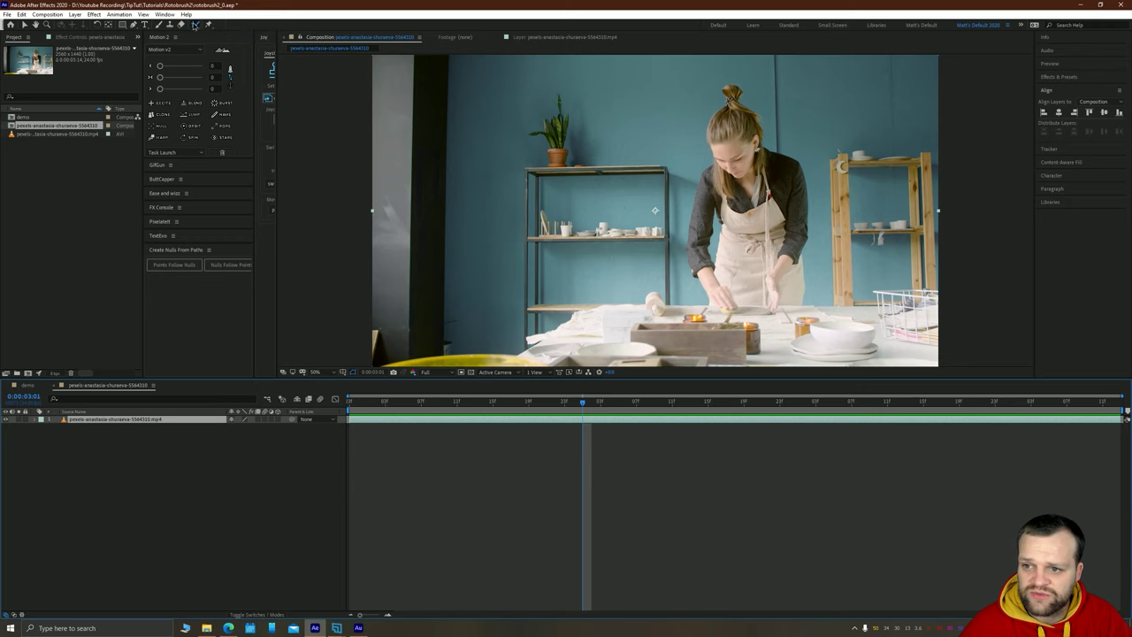
double_click(76, 420)
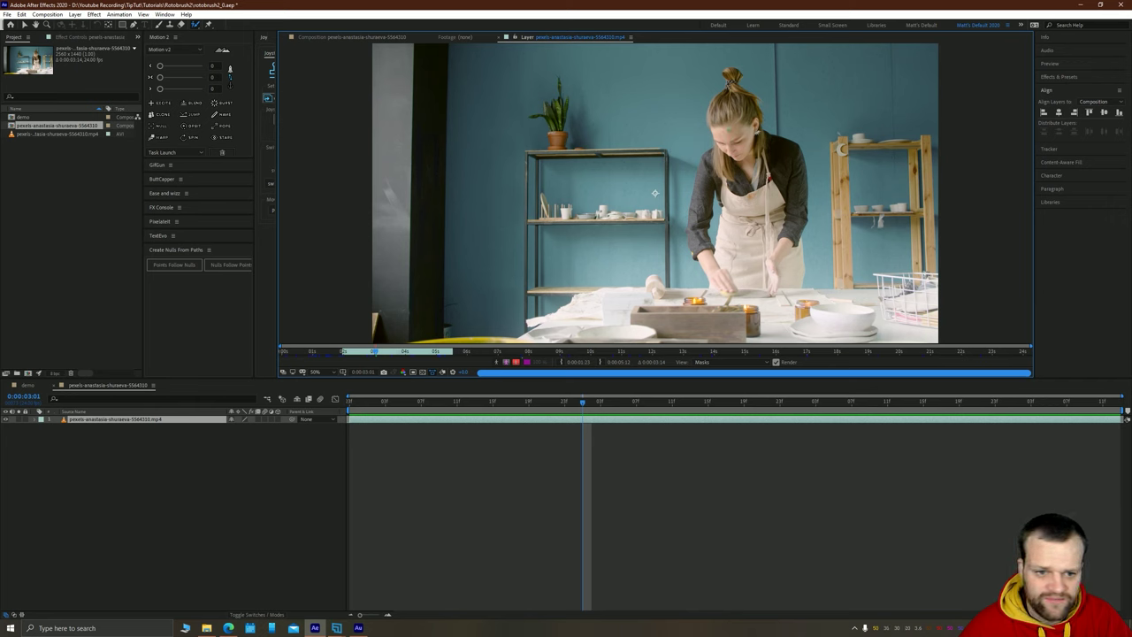
drag(750, 92, 758, 274)
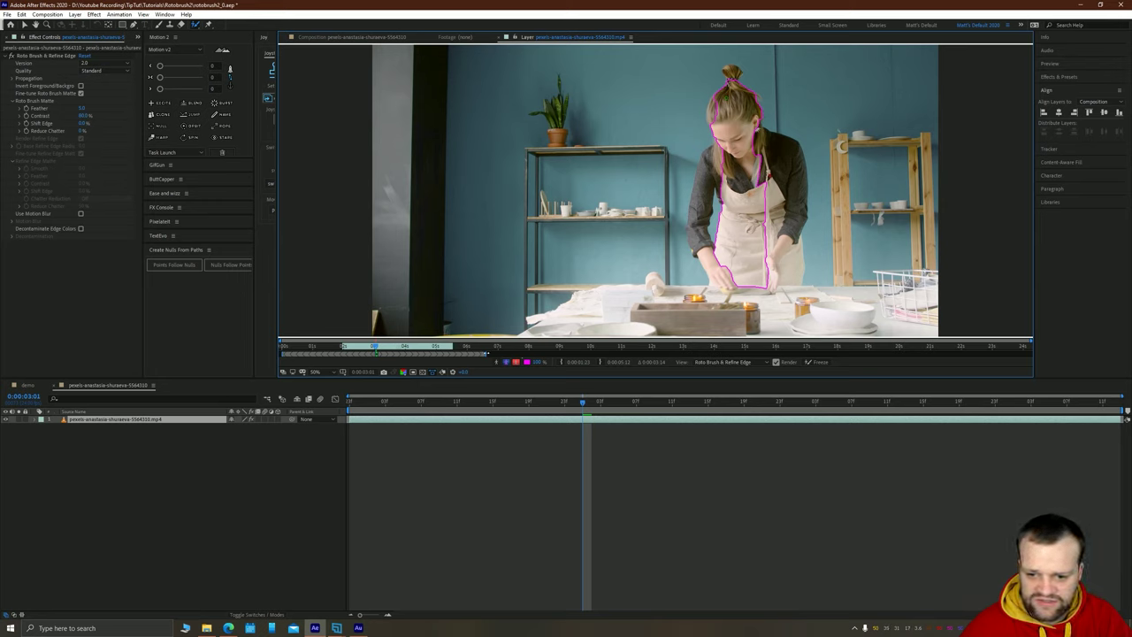
Shorten both ends of the Roto Brush span to match the trimmed part of the clip
drag(485, 353, 457, 353)
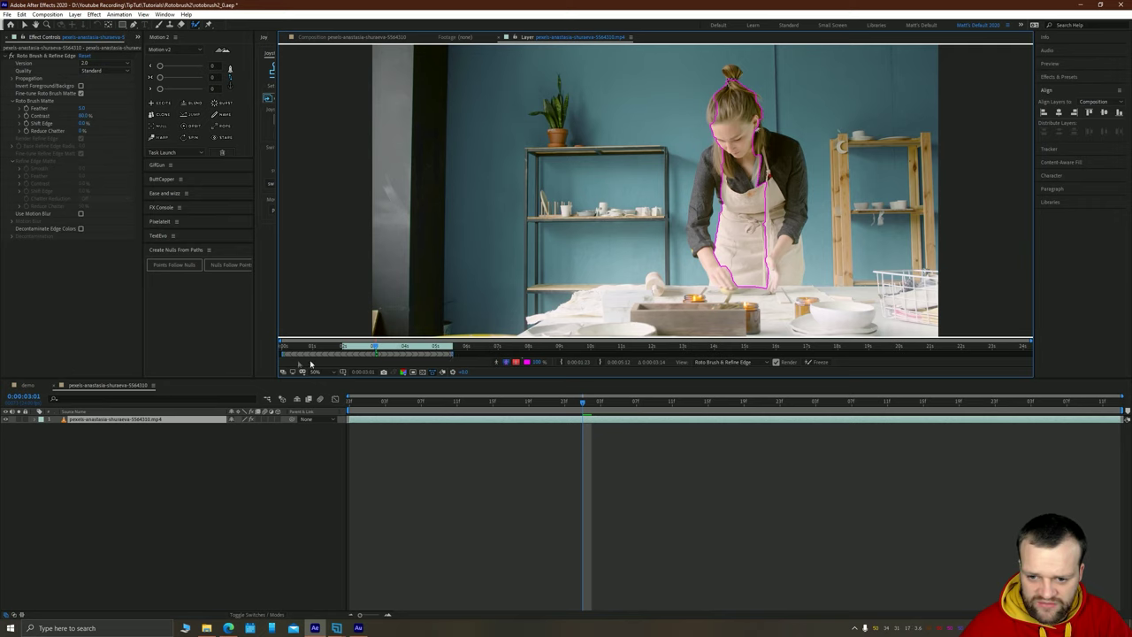
drag(292, 353, 338, 358)
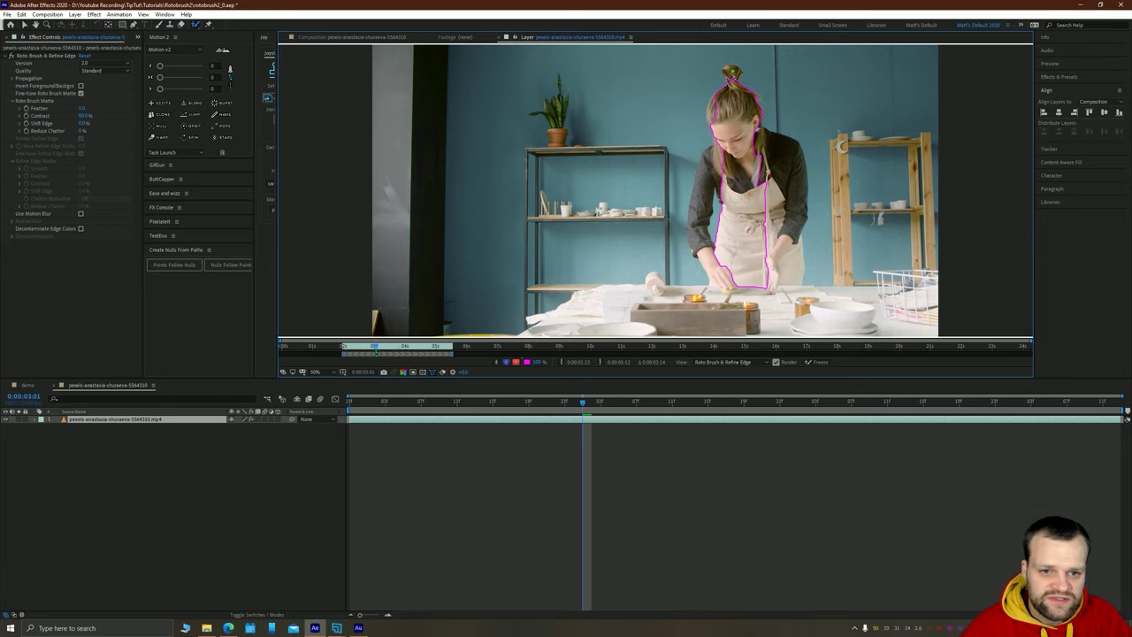
Add Roto Brush foreground strokes over the hair bun, both arms and the hands so the selection covers the whole woman
drag(732, 73, 735, 82)
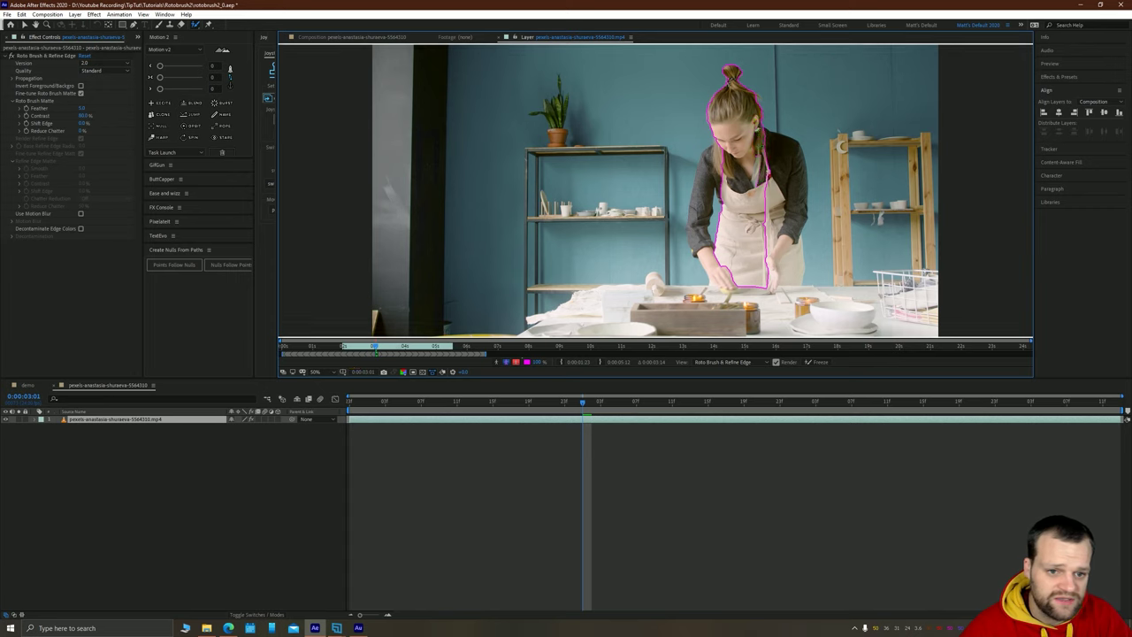
mouse_move(764, 139)
mouse_down()
mouse_move(797, 165)
mouse_move(785, 242)
mouse_up()
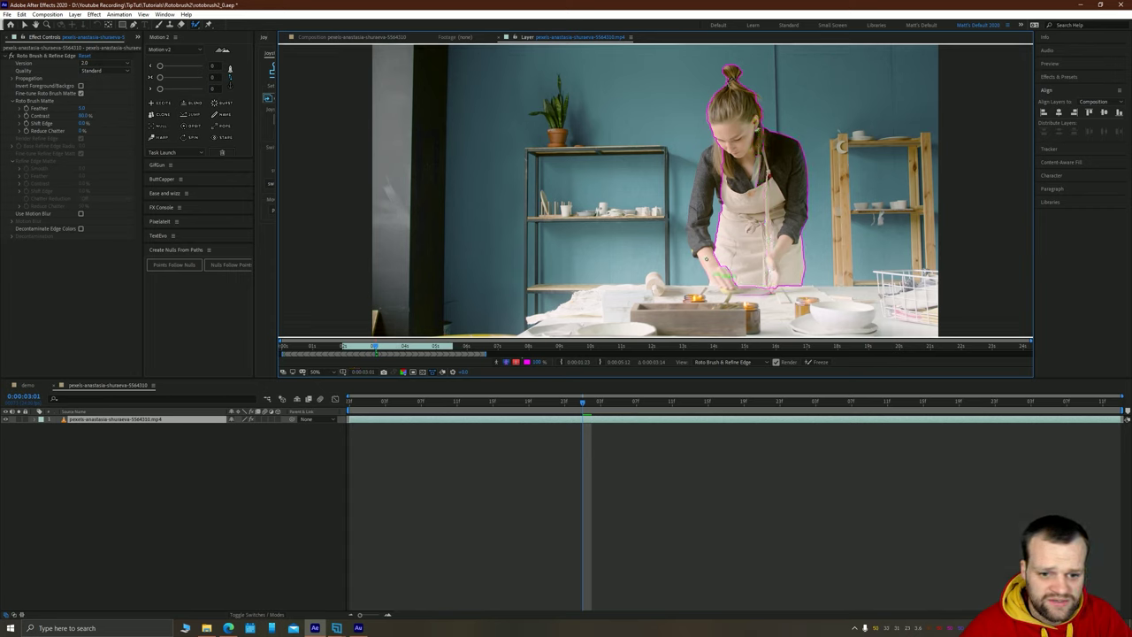
mouse_move(708, 274)
mouse_down()
mouse_move(698, 215)
mouse_move(715, 168)
mouse_up()
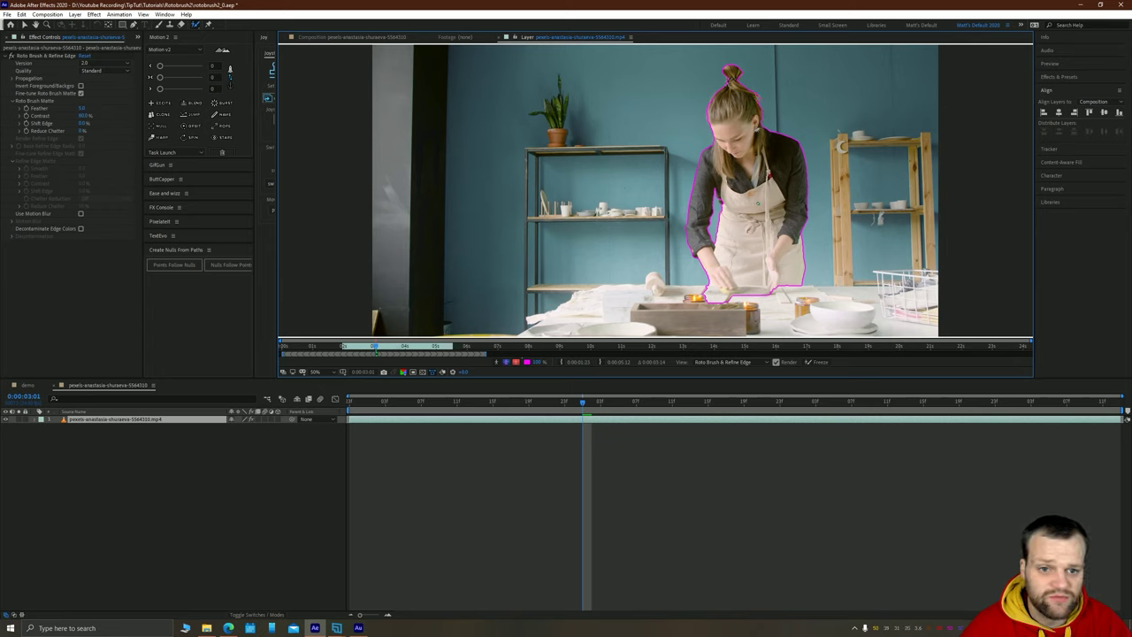
Propagate the Roto Brush selection forward from 0:00:03:01 and fit both ends of its span to the trimmed clip
key(space)
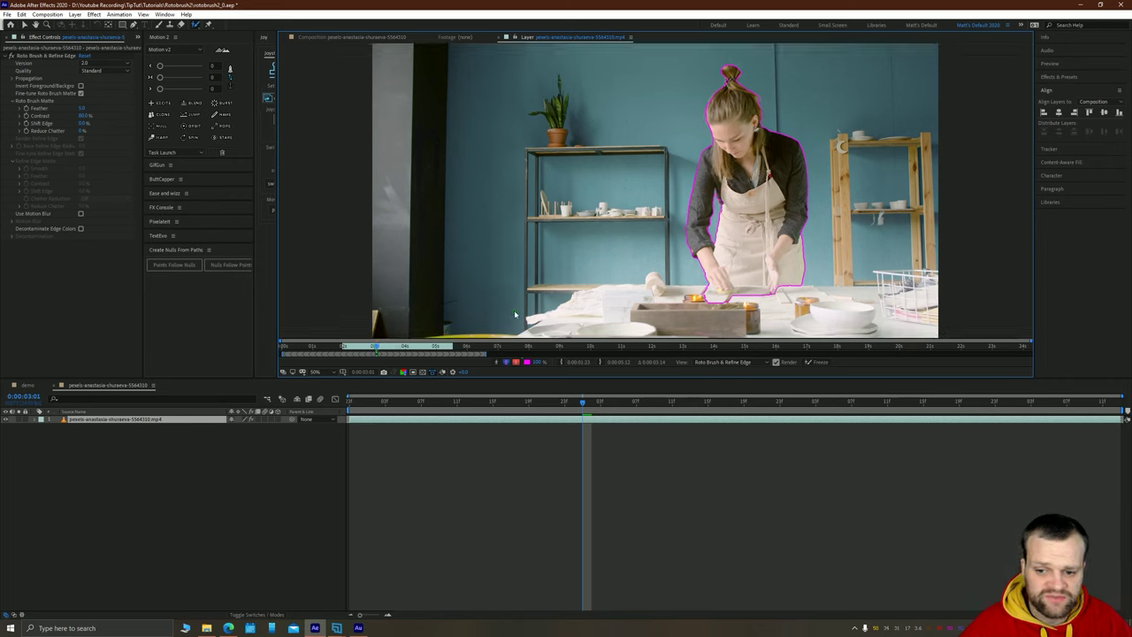
key(Page_Down)
key(Page_Down)
key(Page_Down)
key(Page_Down)
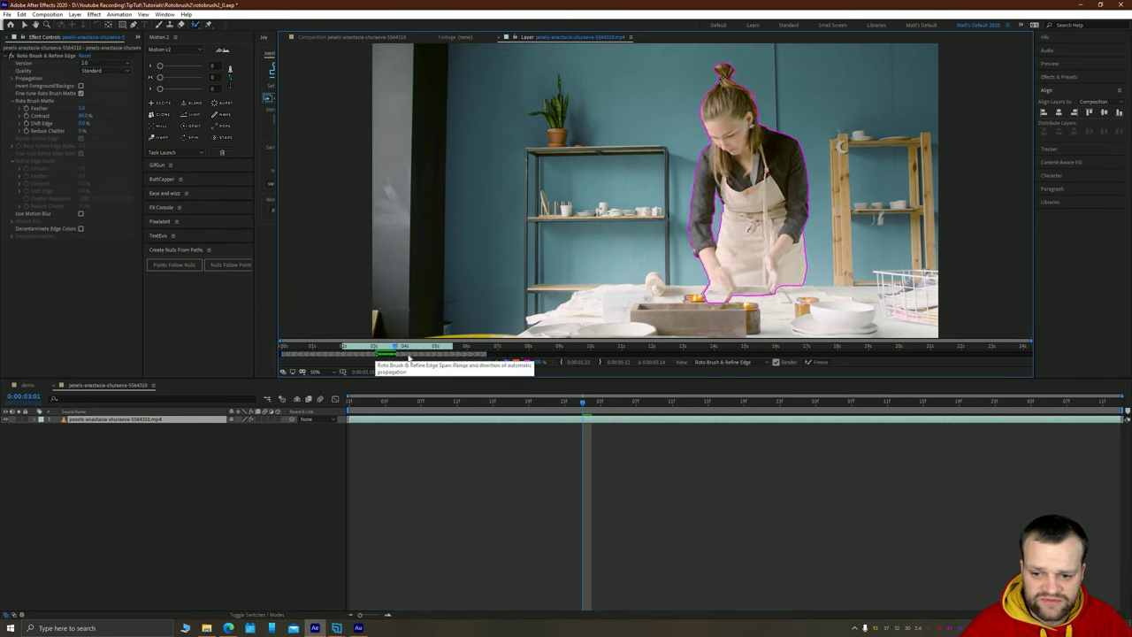
drag(485, 354, 467, 355)
key(Page_Down)
key(Page_Down)
key(Page_Down)
key(Page_Down)
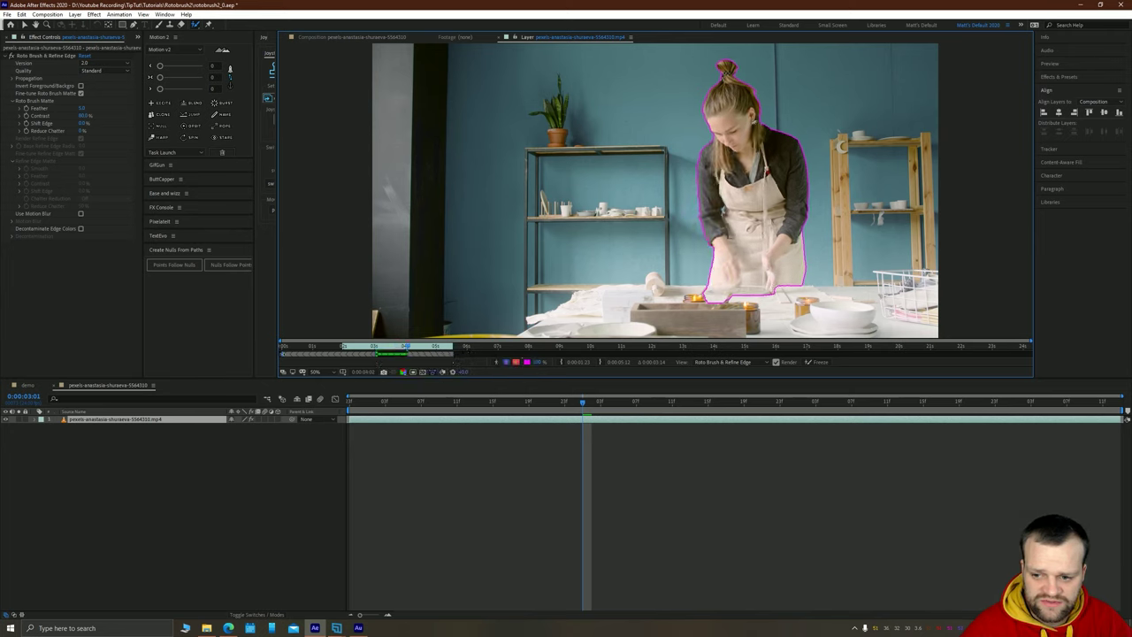
drag(283, 356, 341, 363)
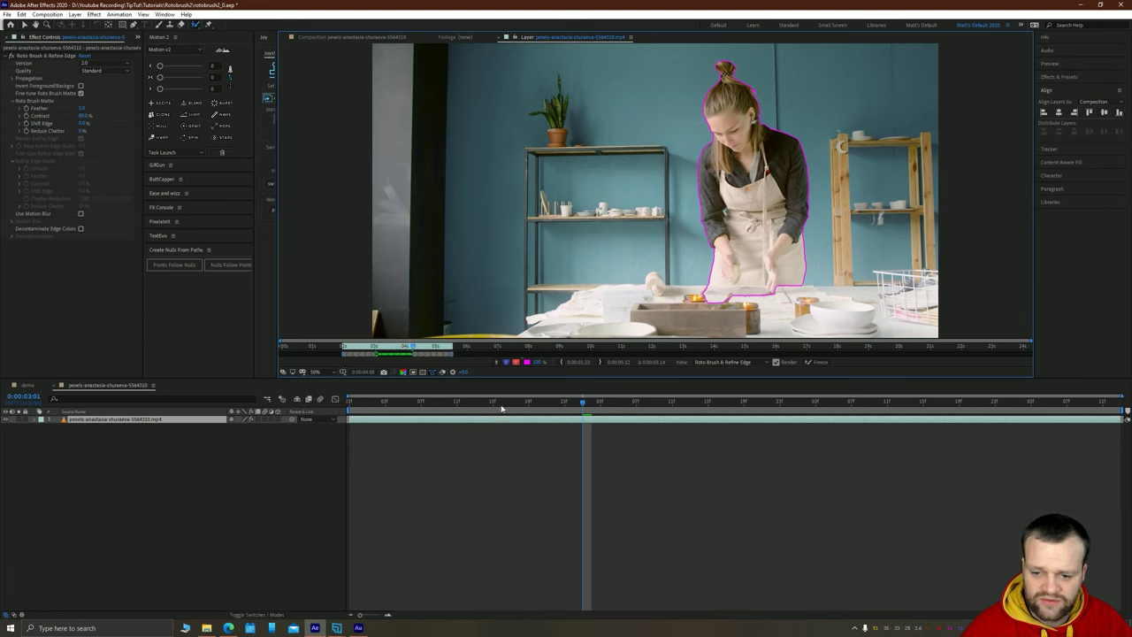
Continue propagating the Roto Brush selection forward to the end of the trimmed clip
key(Page_Down)
key(Page_Down)
key(Page_Down)
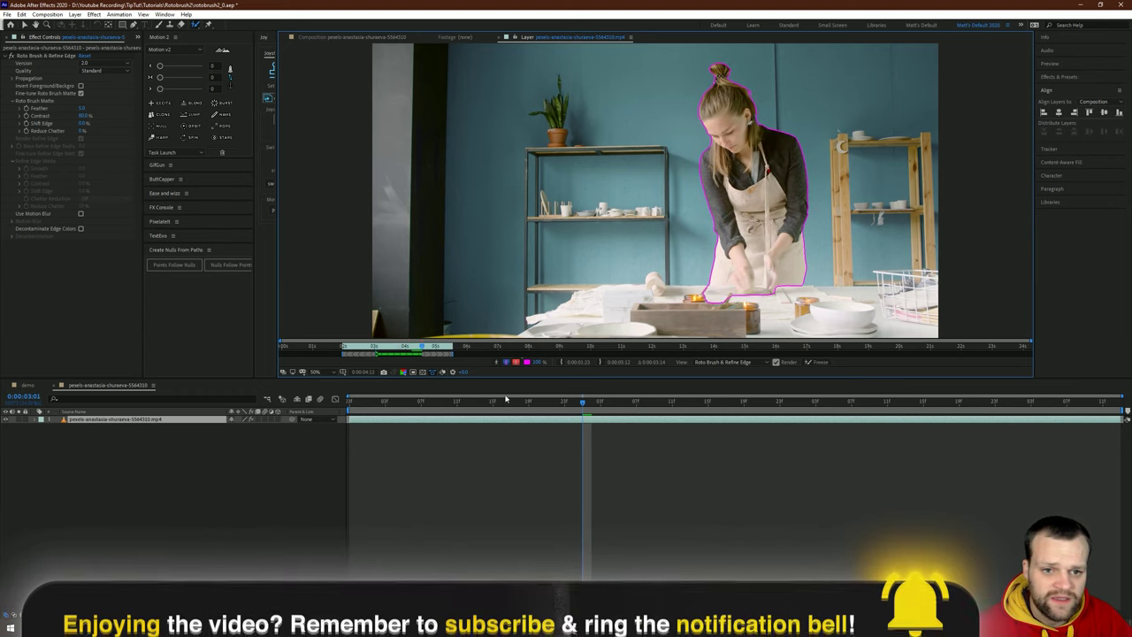
key(Page_Down)
key(Page_Down)
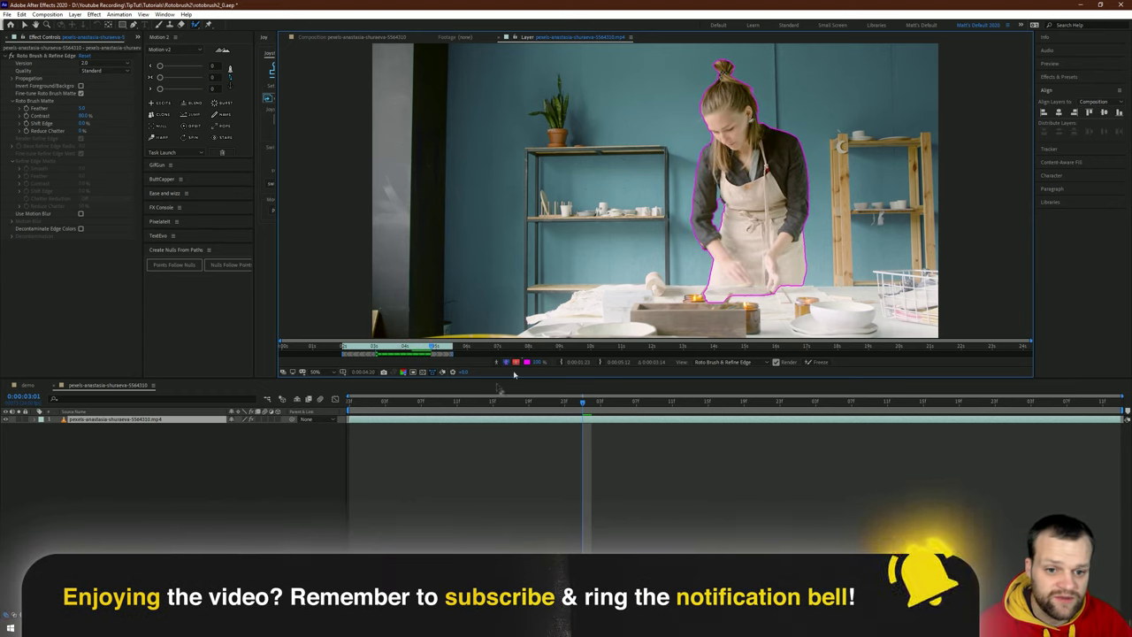
key(Page_Down)
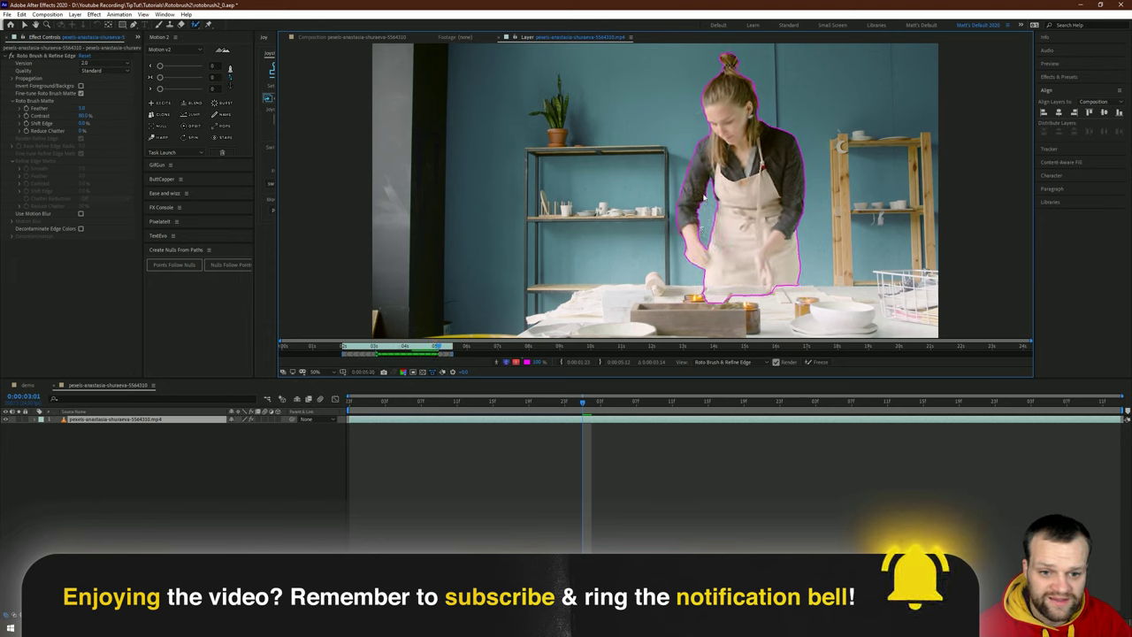
key(Page_Down)
key(Page_Down)
key(Page_Down)
key(Page_Down)
key(Page_Down)
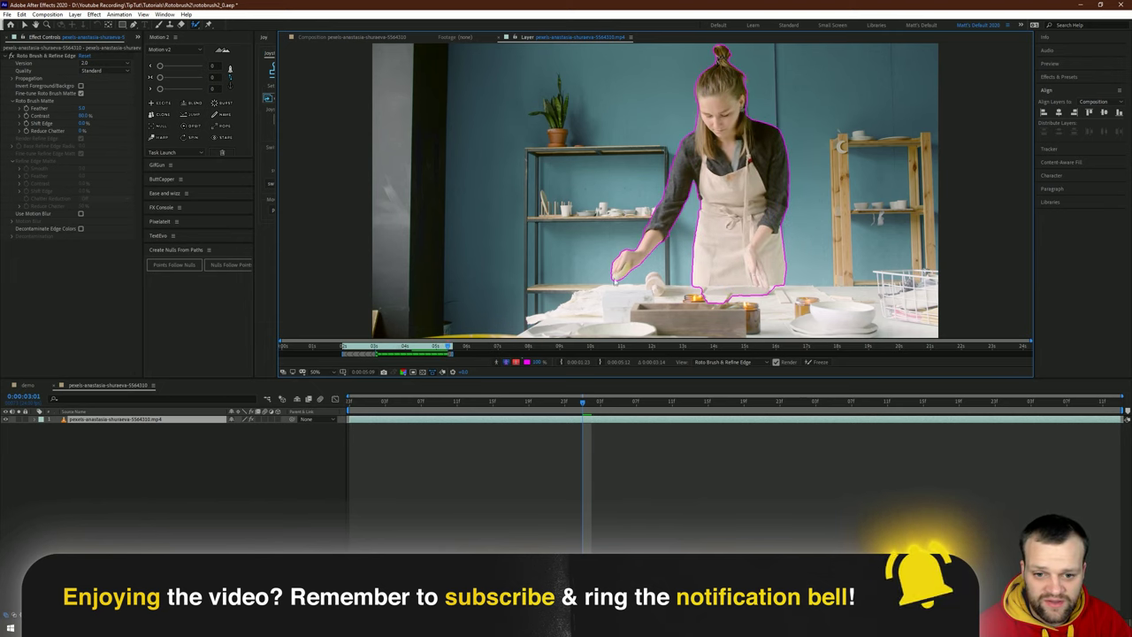
key(Page_Down)
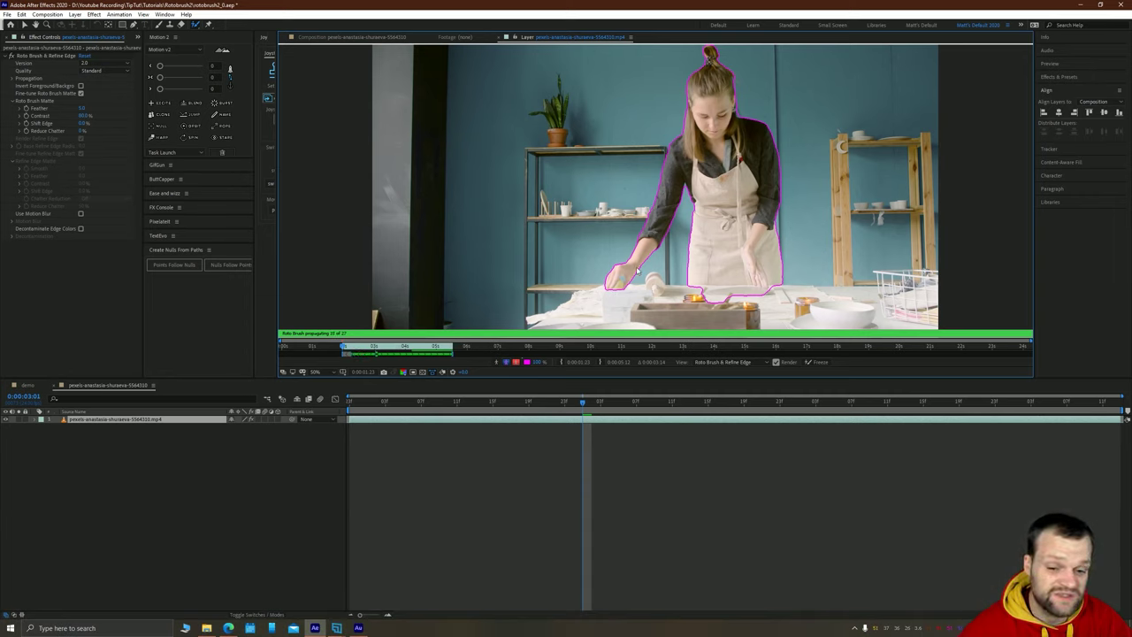
Propagate the Roto Brush selection across the frames between the clip's start and the base frame
key(Page_Down)
key(Page_Down)
key(Page_Down)
key(Page_Down)
key(Page_Down)
key(Page_Down)
key(Page_Down)
key(Page_Down)
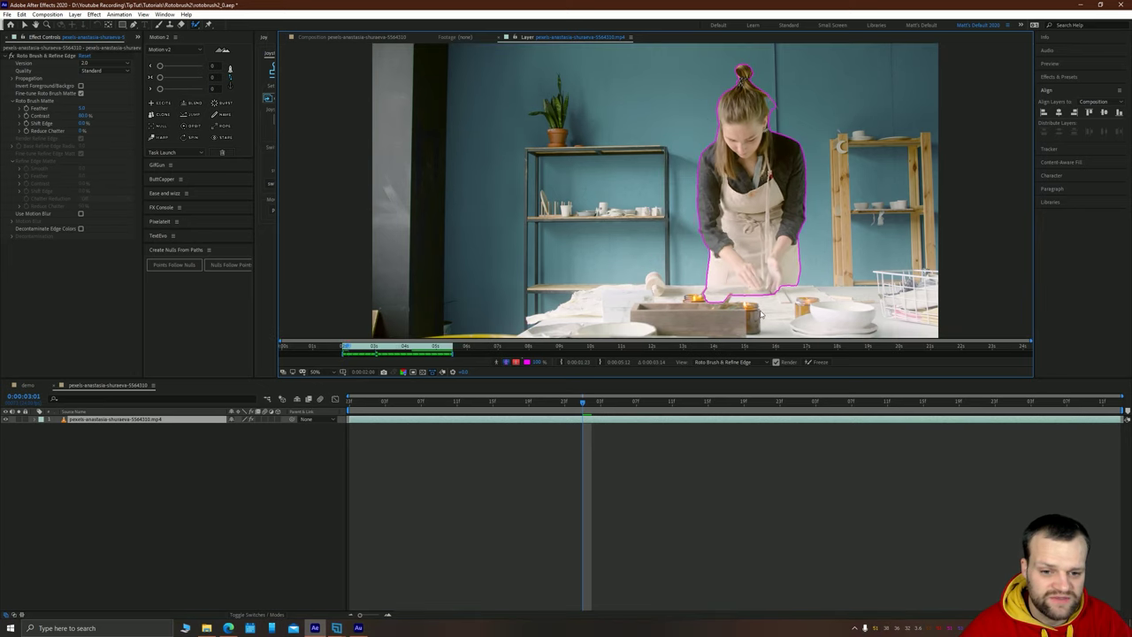
Play back the roto result and correct the outline beside the woman's hair at 0:00:02:04 with a Roto Brush stroke
key(space)
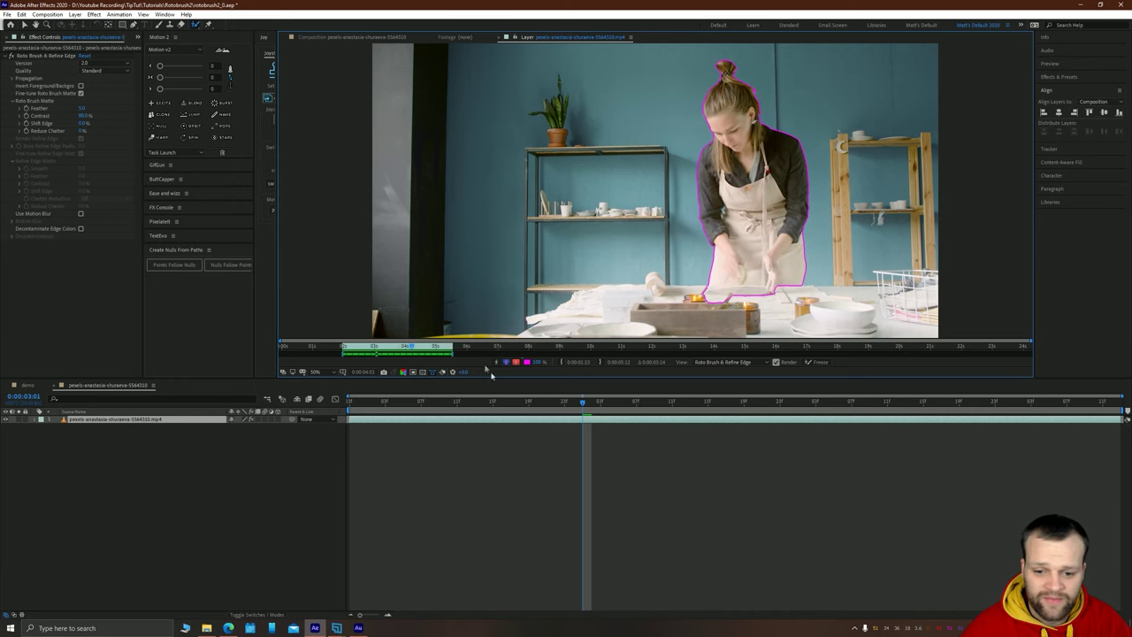
drag(449, 407, 380, 428)
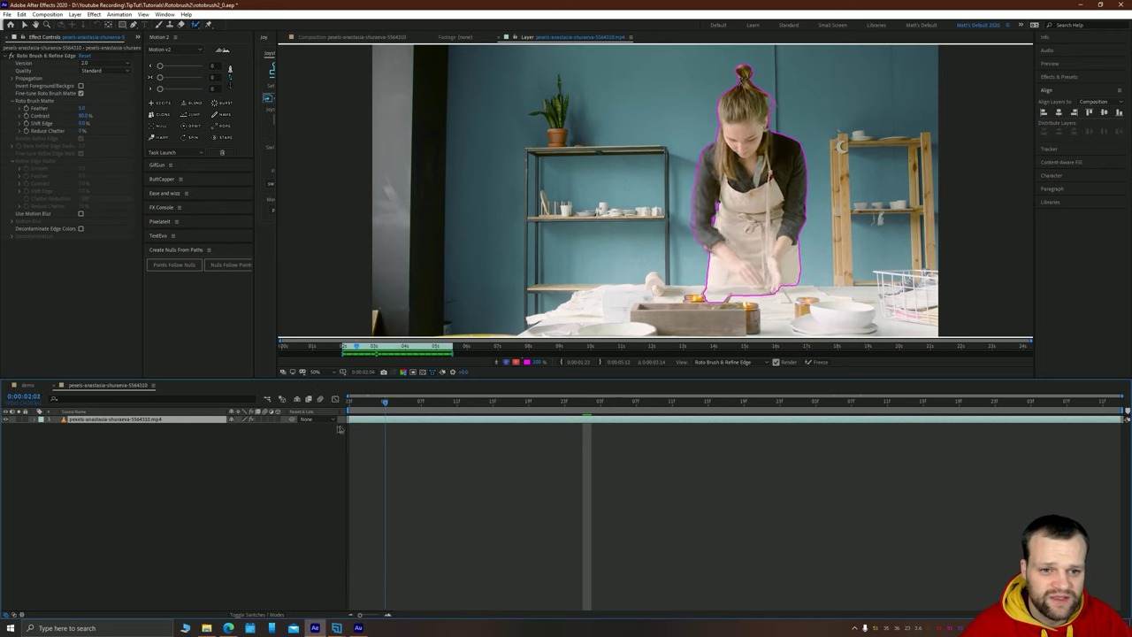
drag(340, 429, 394, 430)
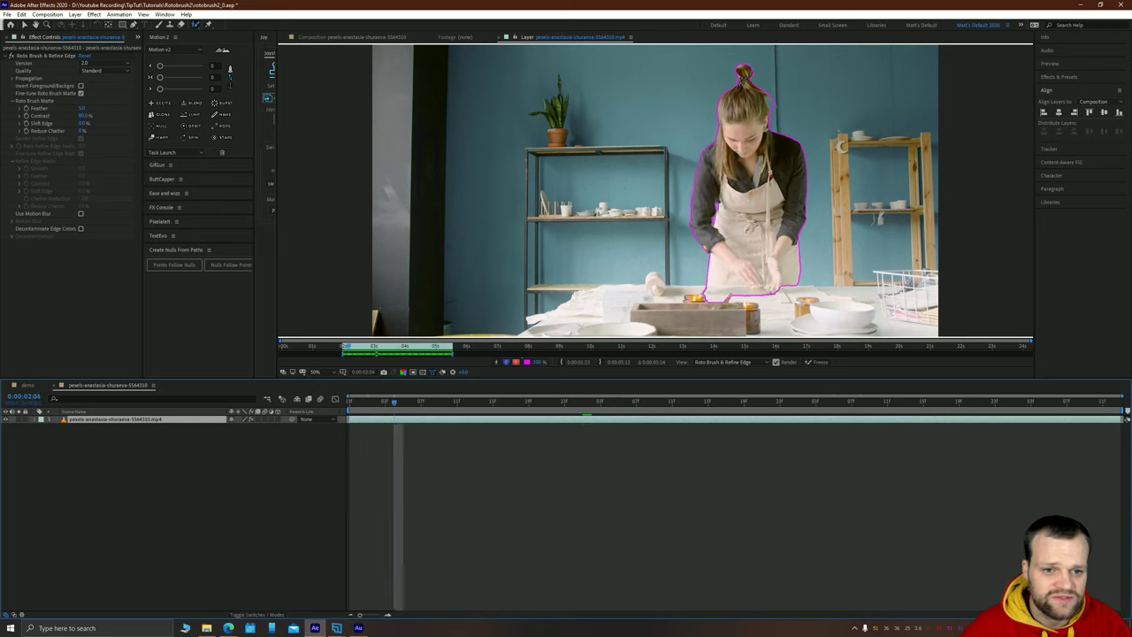
drag(770, 99, 782, 110)
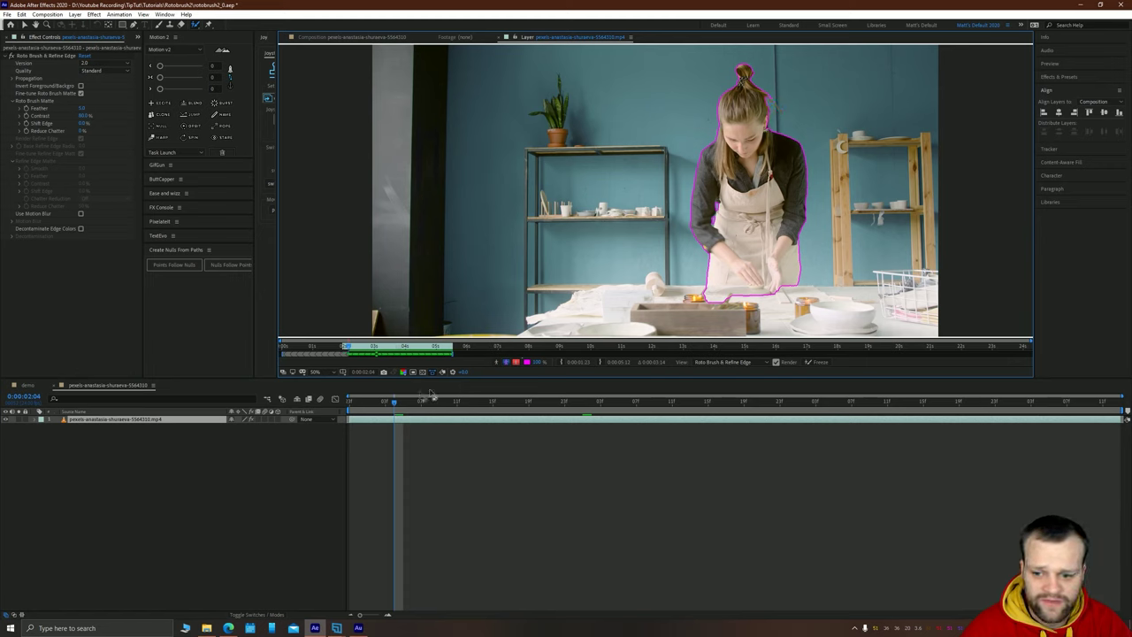
Check the Roto Brush outline around the woman frame by frame between 0:00:02:05 and 0:00:02:00
click(354, 425)
key(Page_Down)
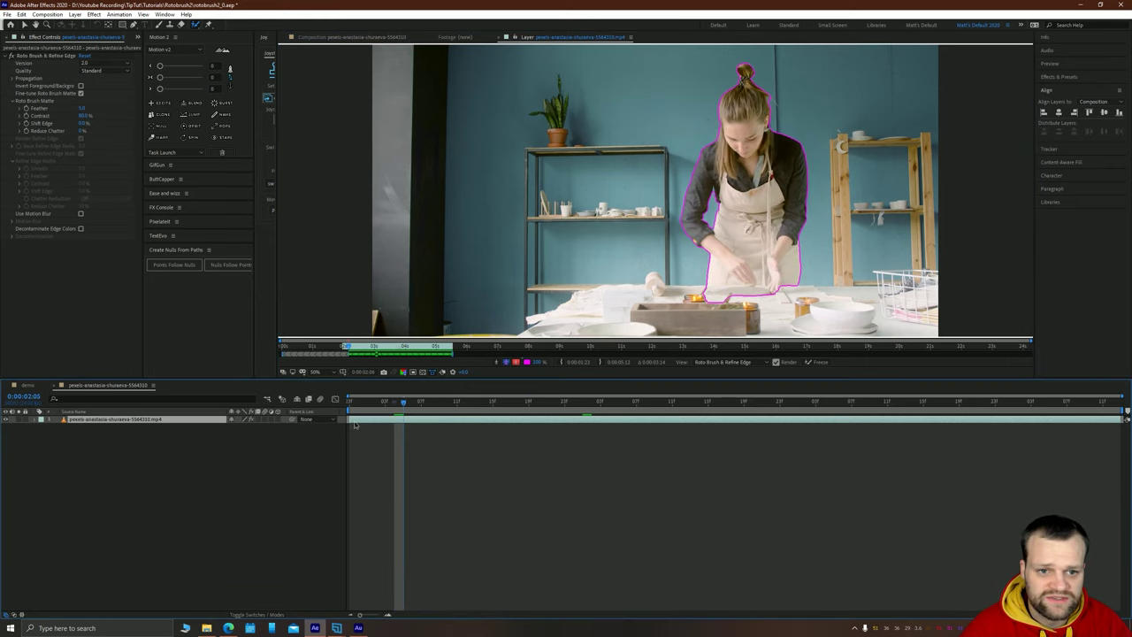
mouse_move(355, 424)
mouse_down()
mouse_move(433, 428)
mouse_move(352, 428)
mouse_move(374, 428)
mouse_up()
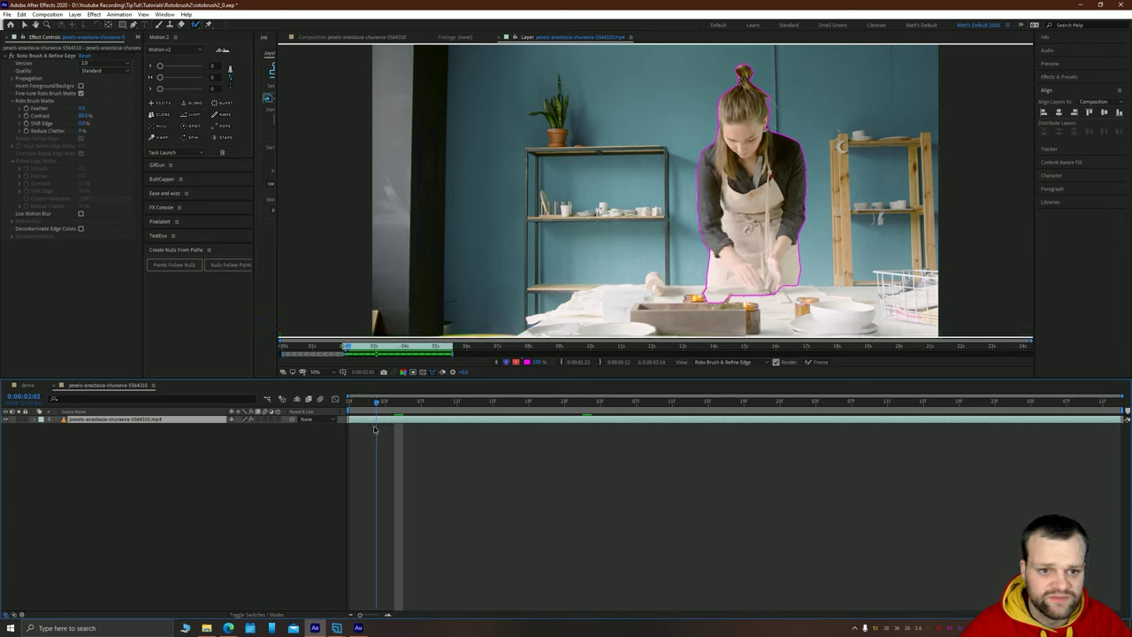
key(Page_Up)
key(Page_Up)
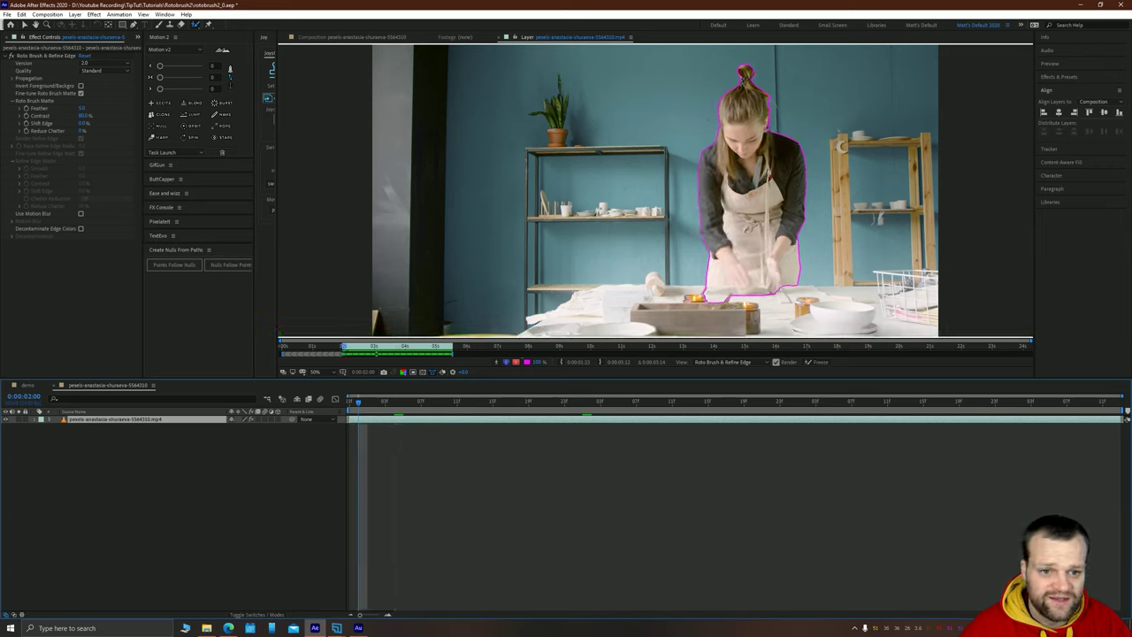
click(790, 199)
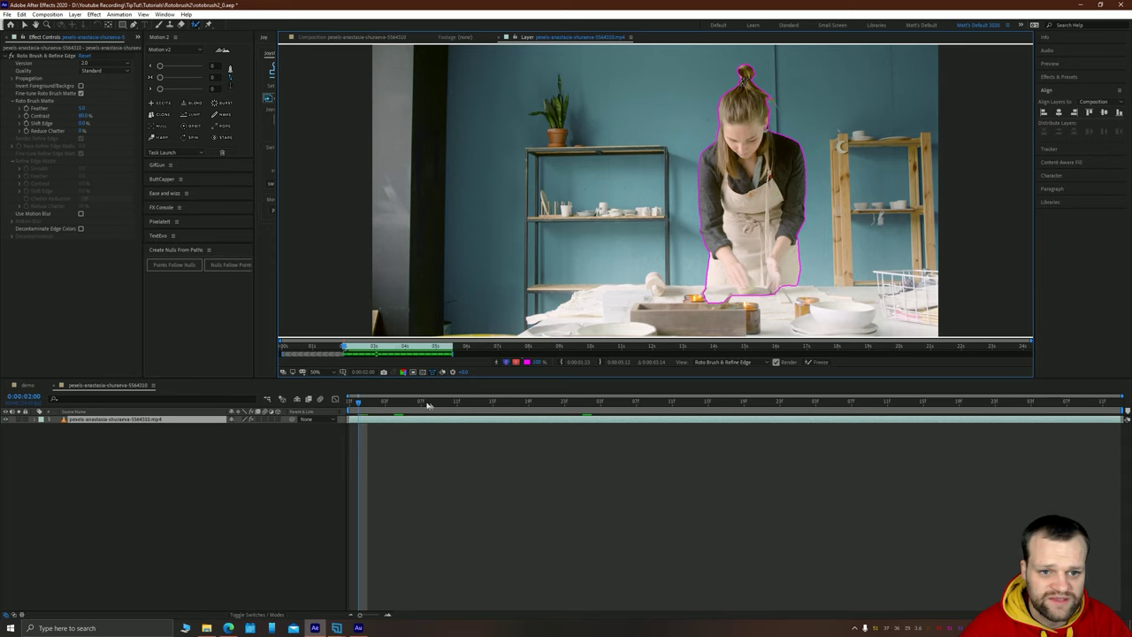
Check the Roto Brush outline at several frames between 0:00:02:11 and 0:00:02:21 and play back the clip
click(456, 402)
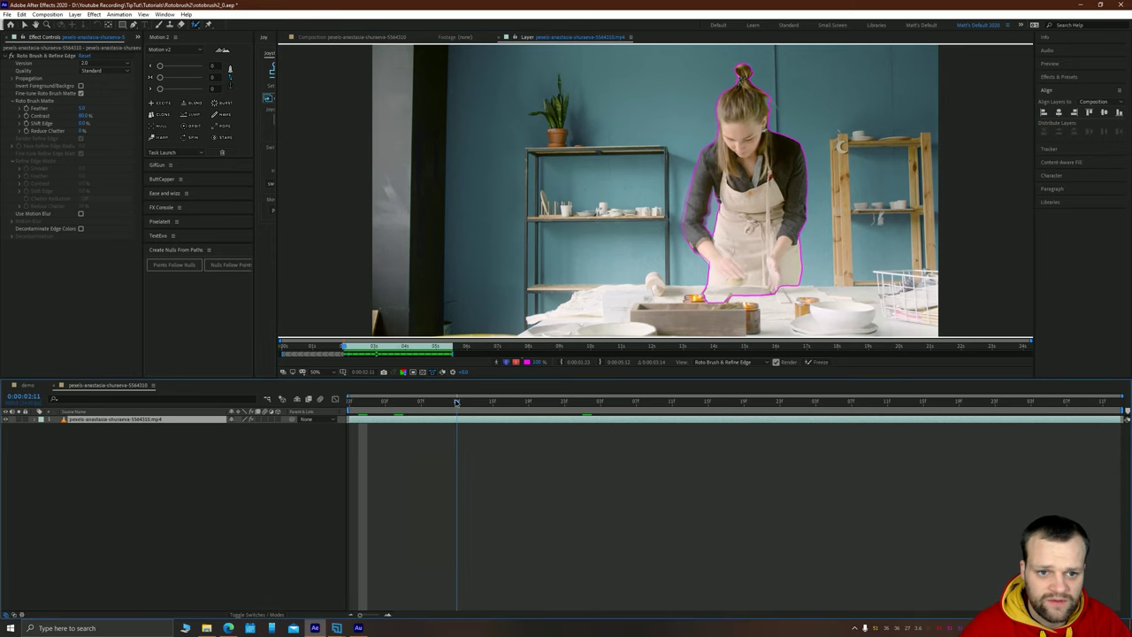
click(547, 402)
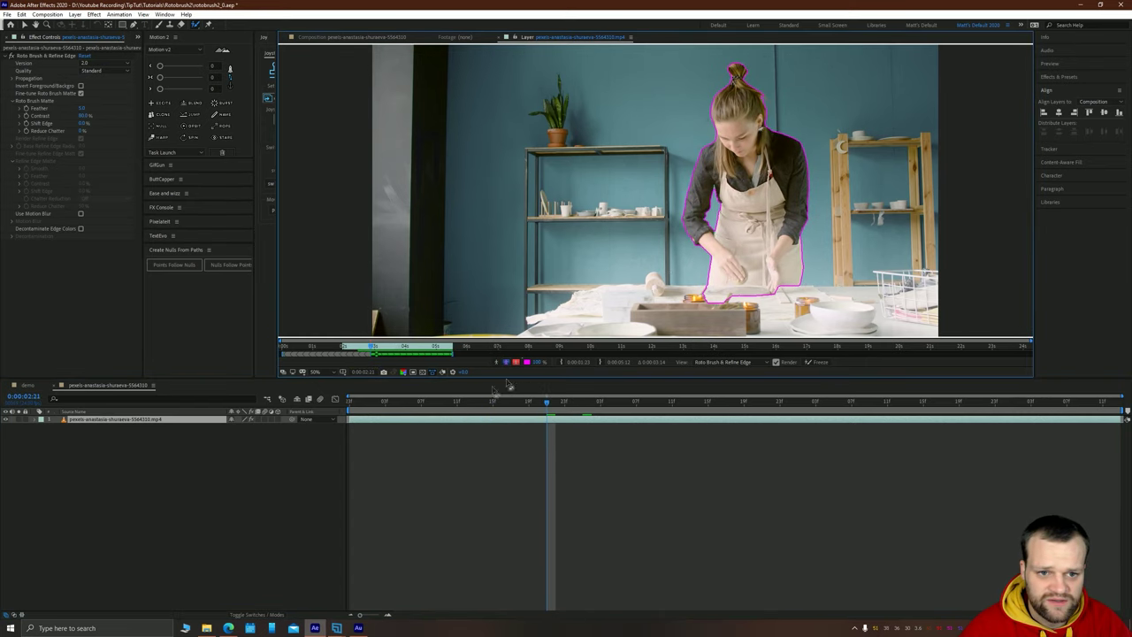
click(473, 408)
drag(473, 411, 514, 419)
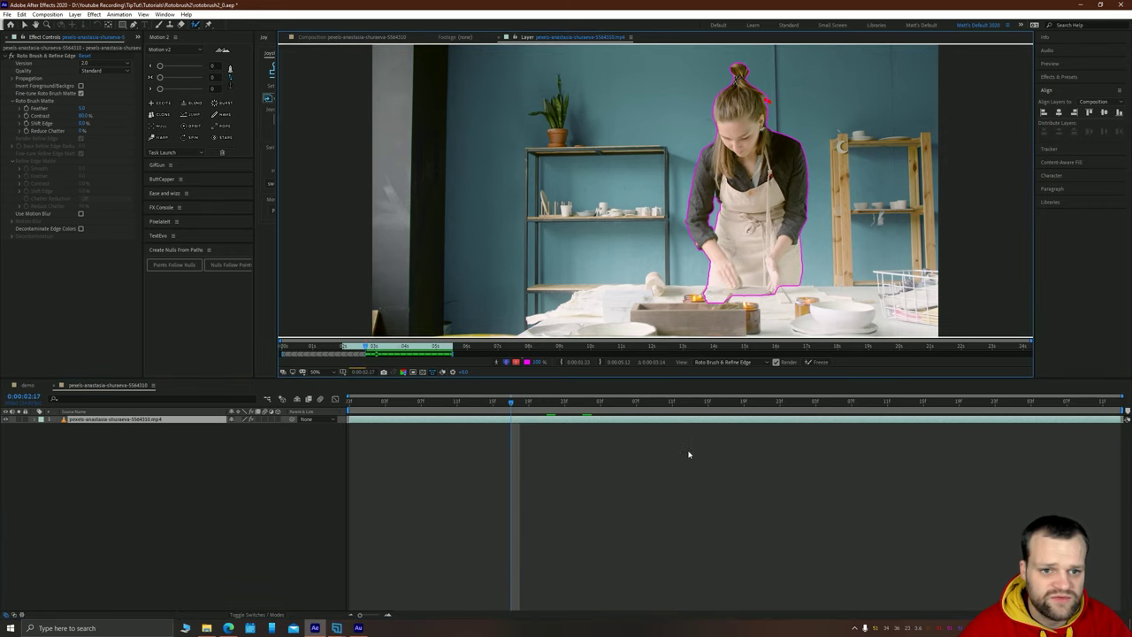
key(space)
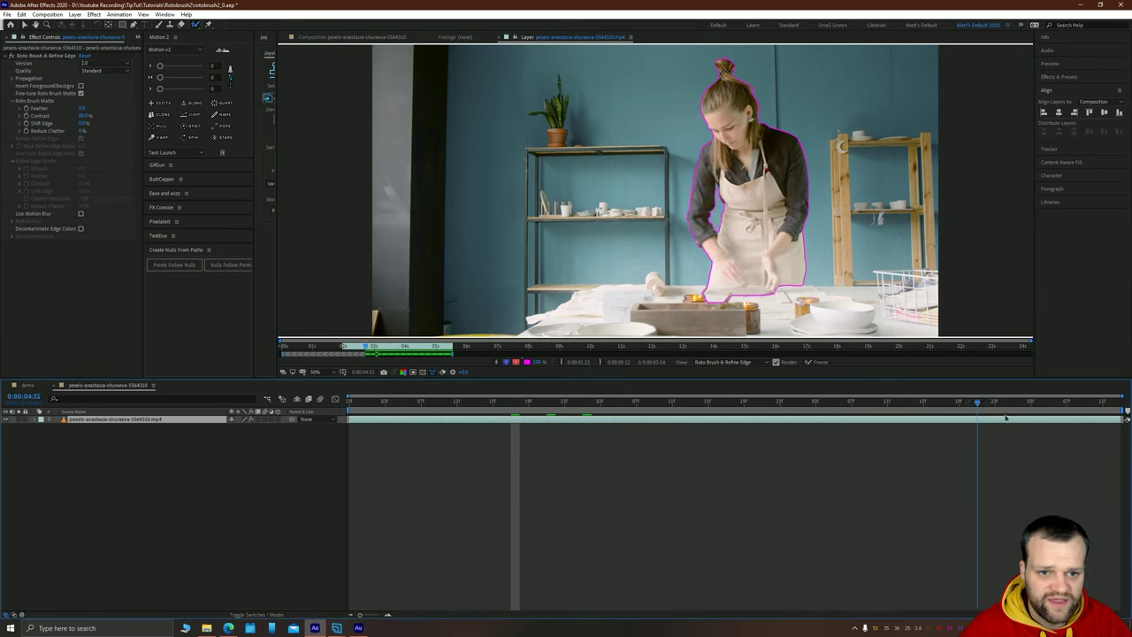
key(space)
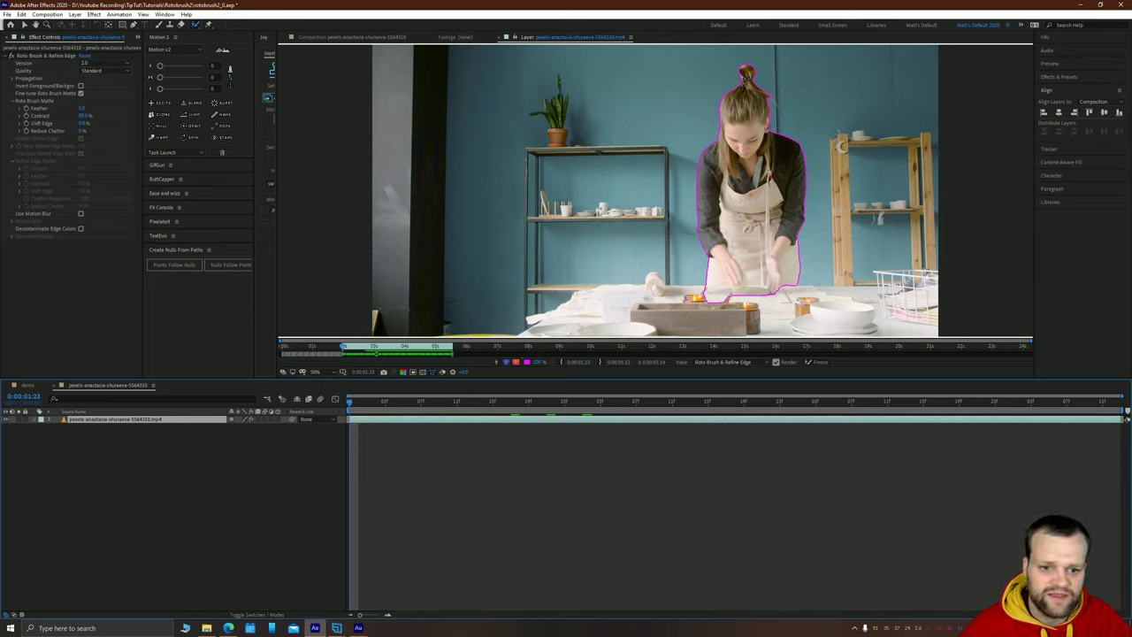
Examine the edges of the cut-out woman's hair up close in the composition at 0:00:01:23
click(362, 37)
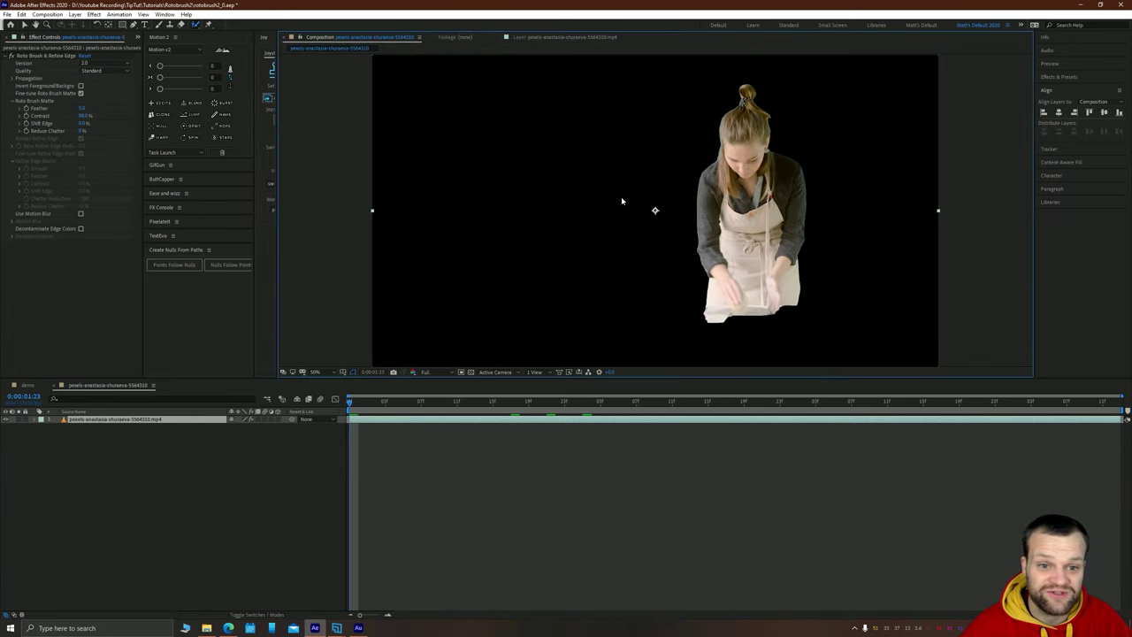
scroll(652, 215, up, 5)
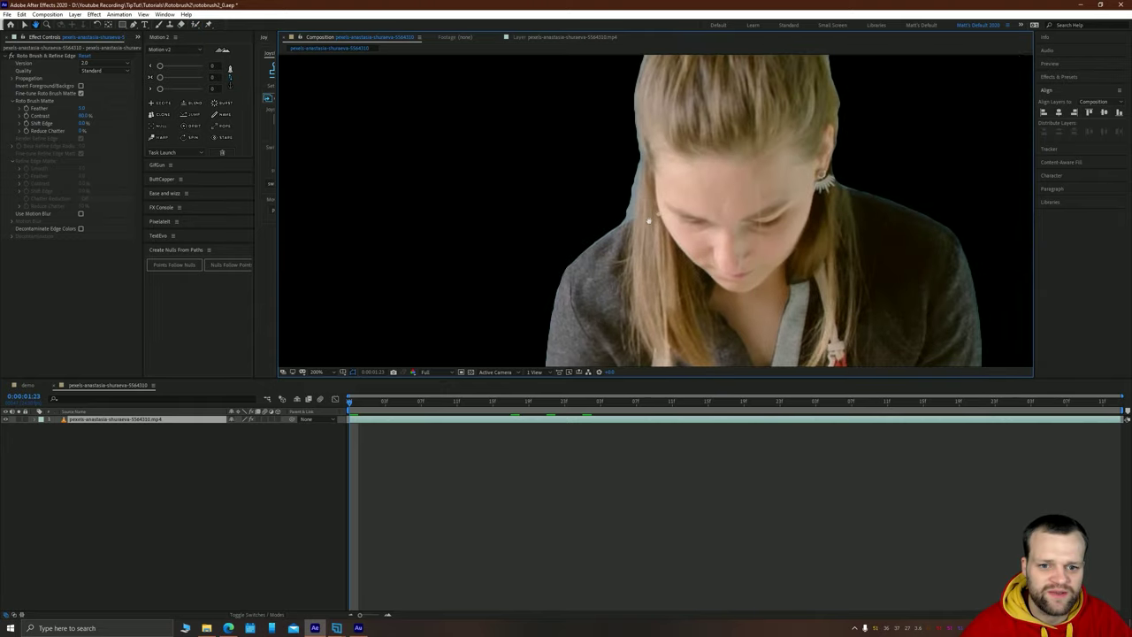
drag(689, 205, 551, 272)
drag(597, 214, 637, 203)
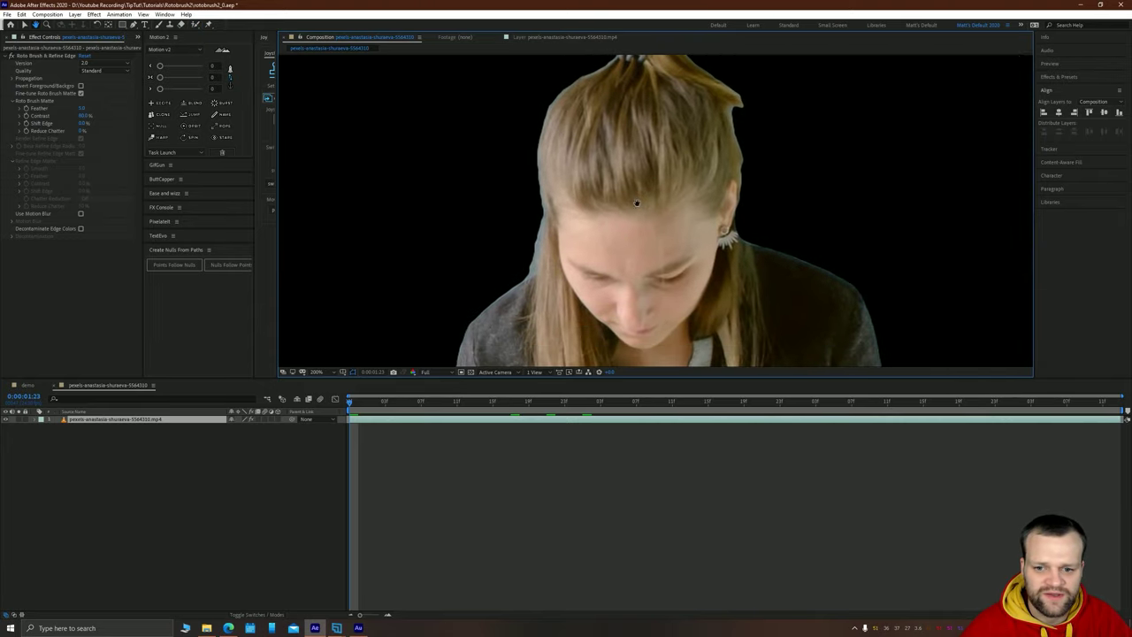
Correct the Roto Brush outline beside the woman's hair at 0:00:01:23 to exclude the wall, and check the cutout in the composition
click(550, 37)
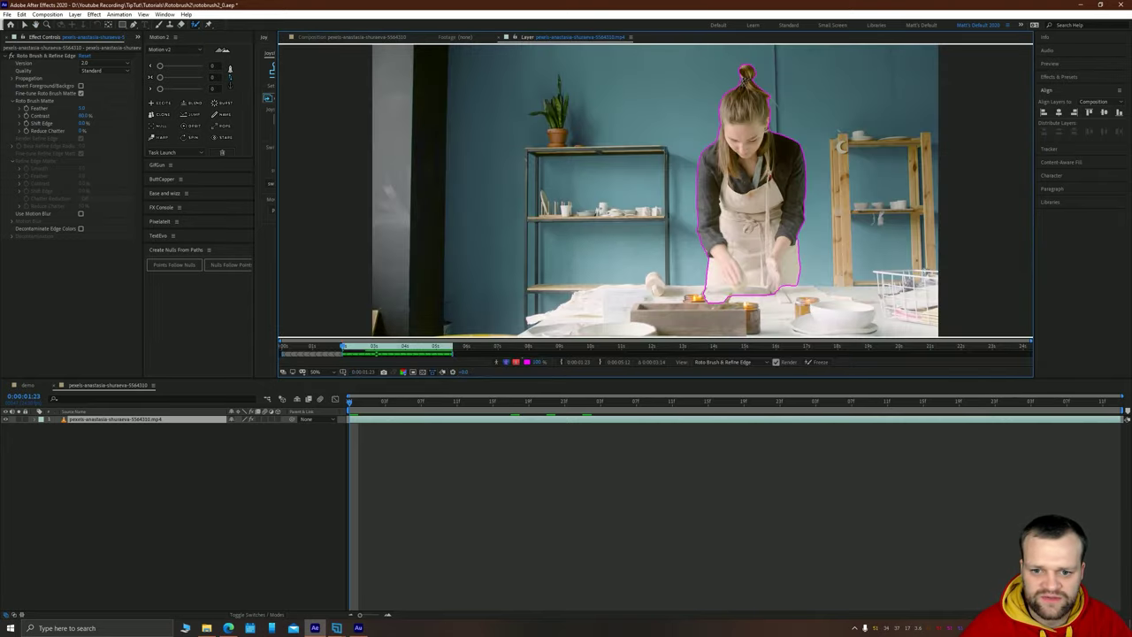
scroll(690, 123, up, 4)
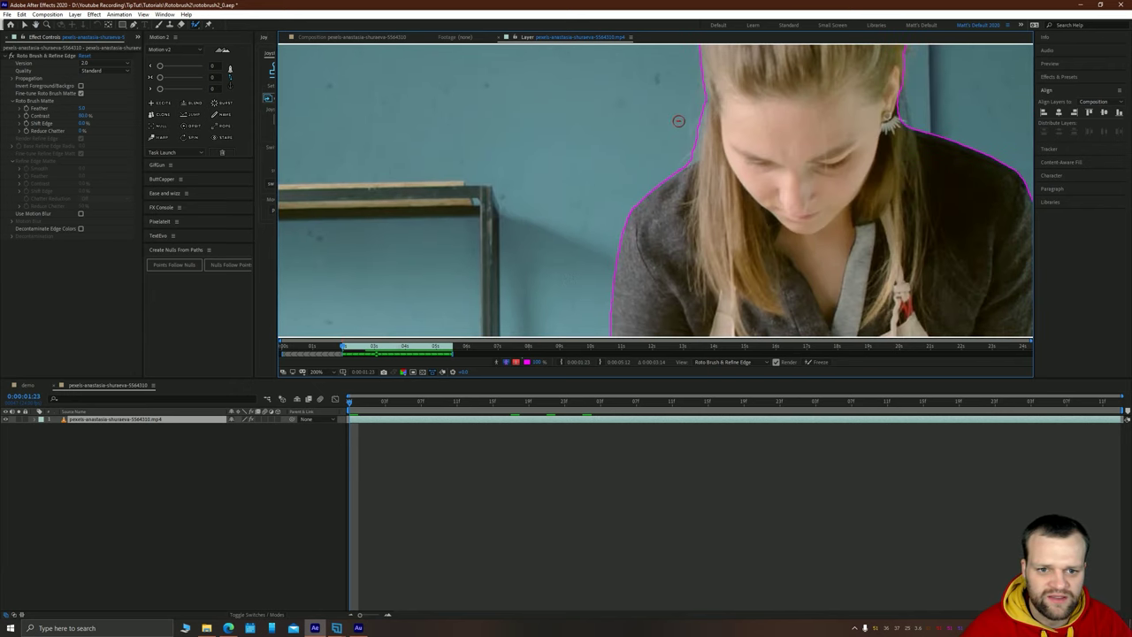
drag(694, 131, 689, 149)
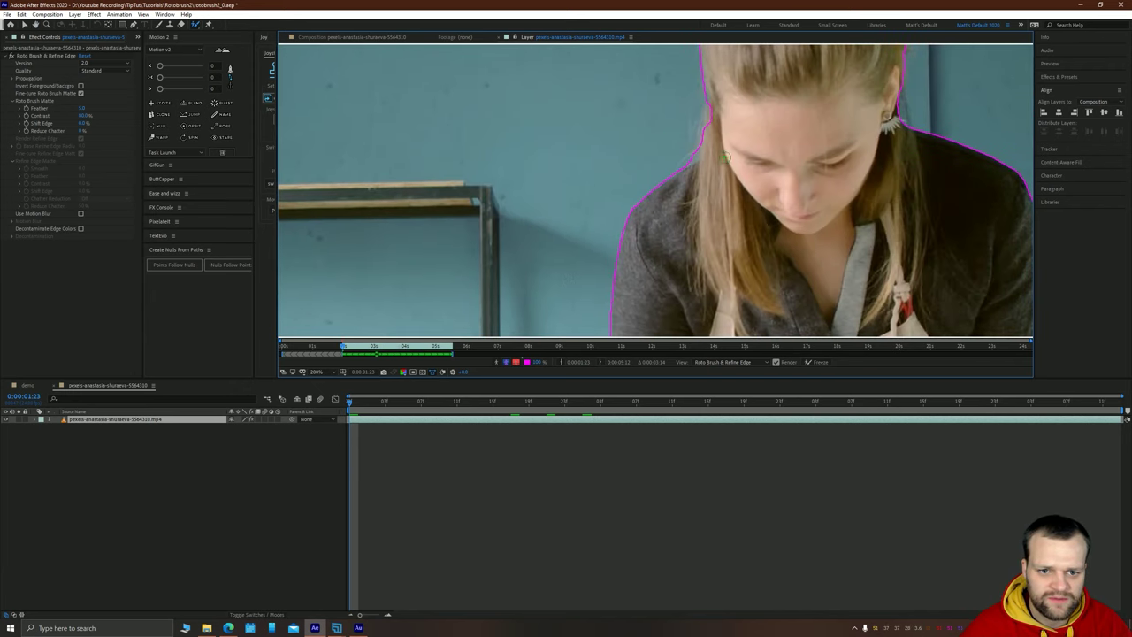
alt+click(692, 151)
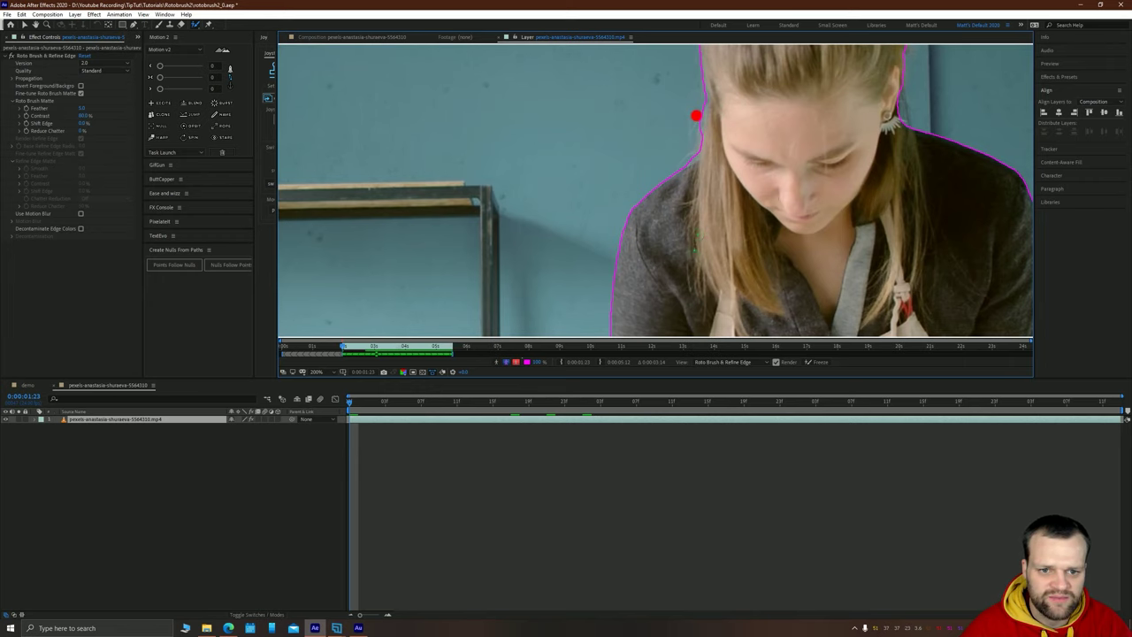
click(330, 38)
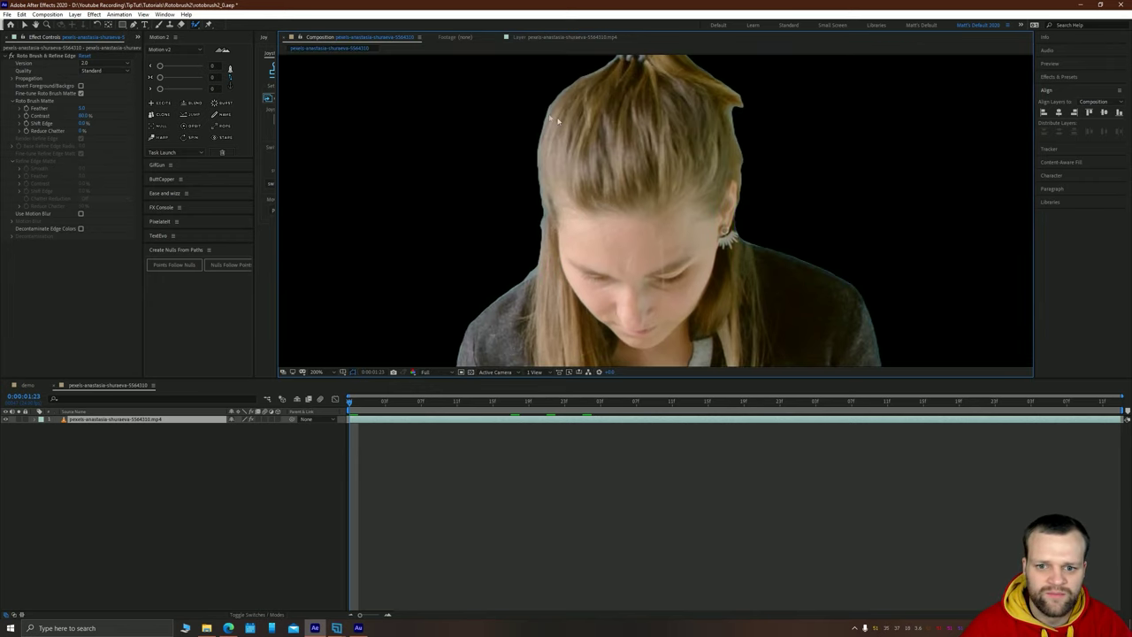
drag(638, 135, 631, 217)
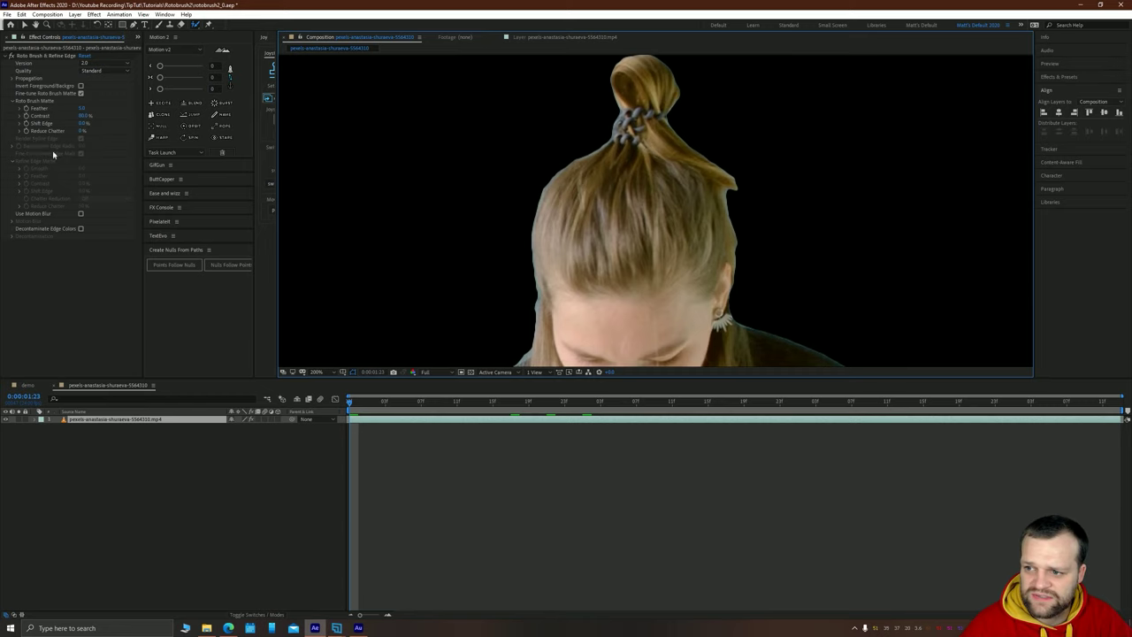
Adjust the Roto Brush Matte's Feather, setting Contrast to 20% and Reduce Chatter to 100%
drag(81, 131, 136, 132)
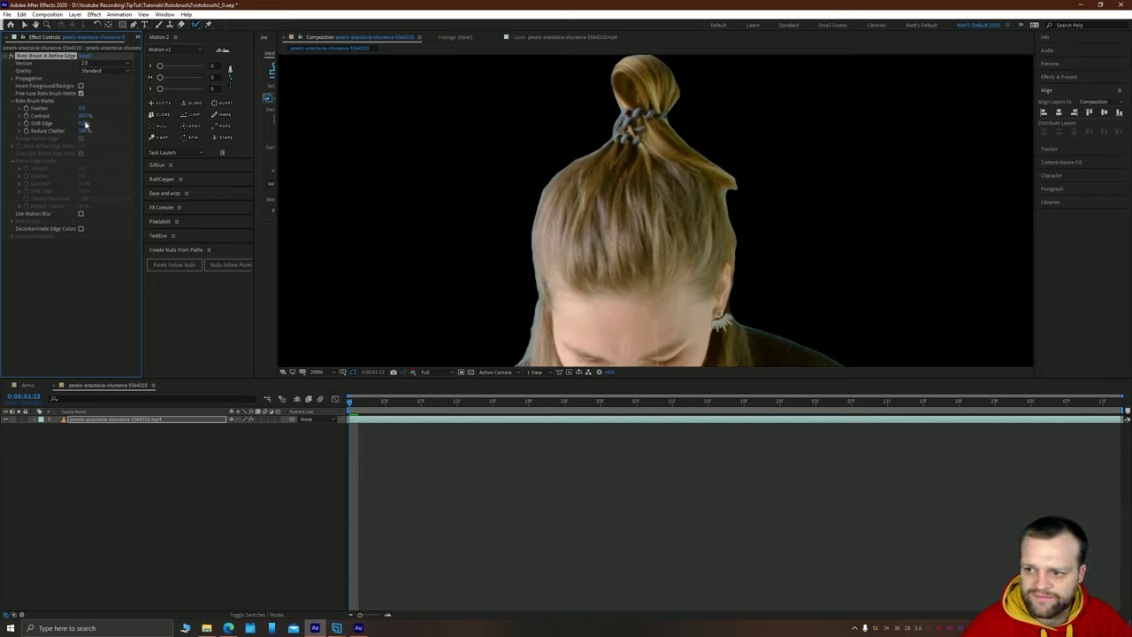
drag(82, 109, 141, 231)
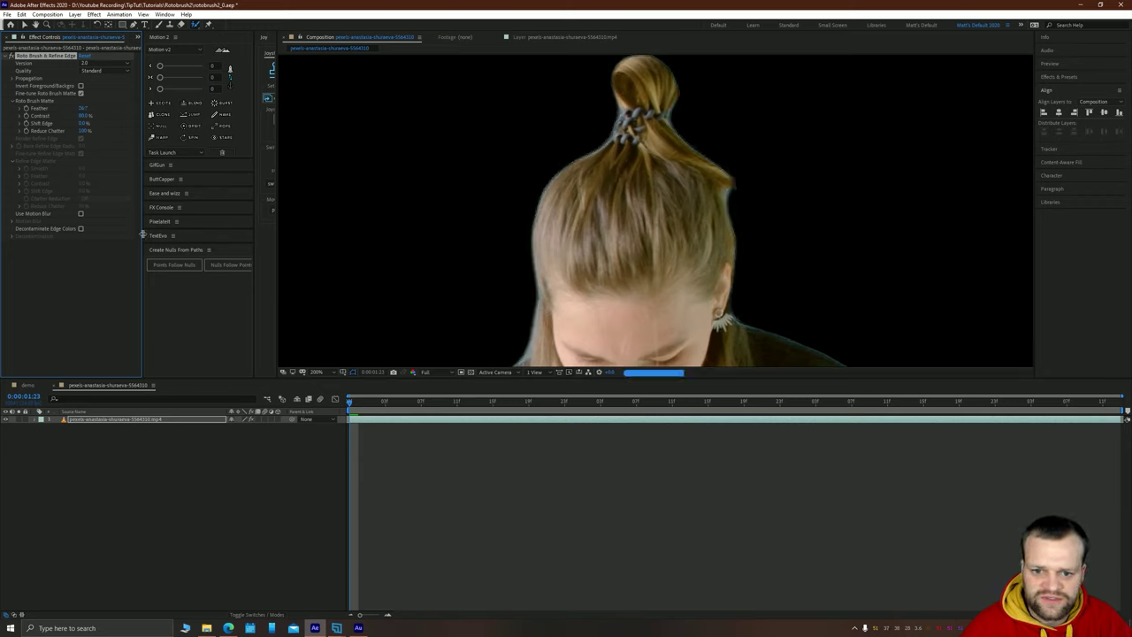
click(83, 108)
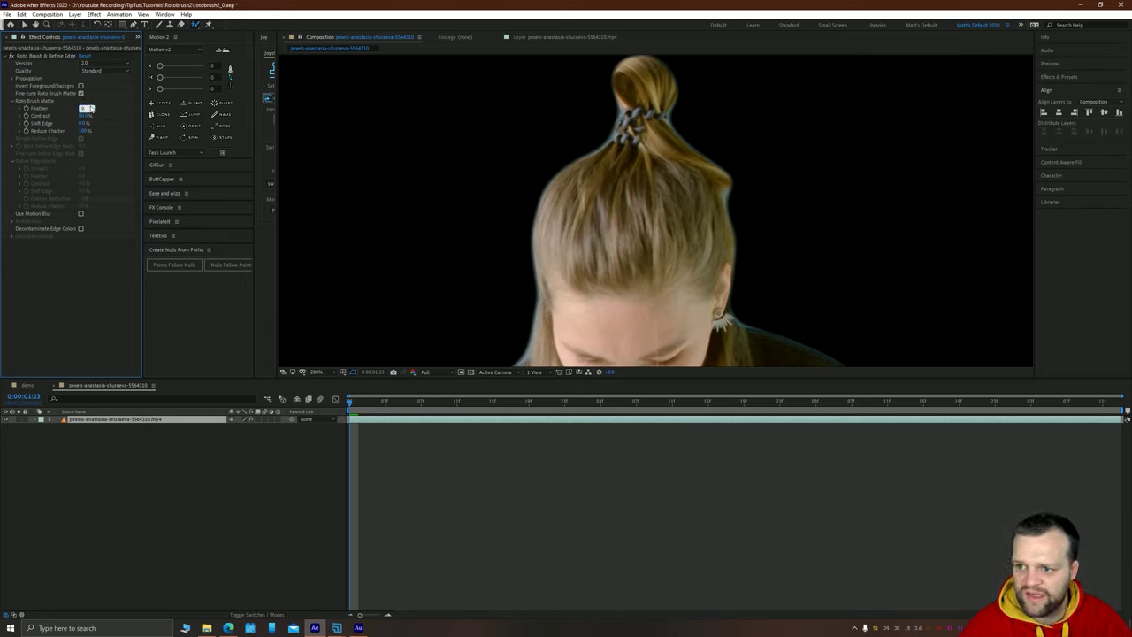
key(Return)
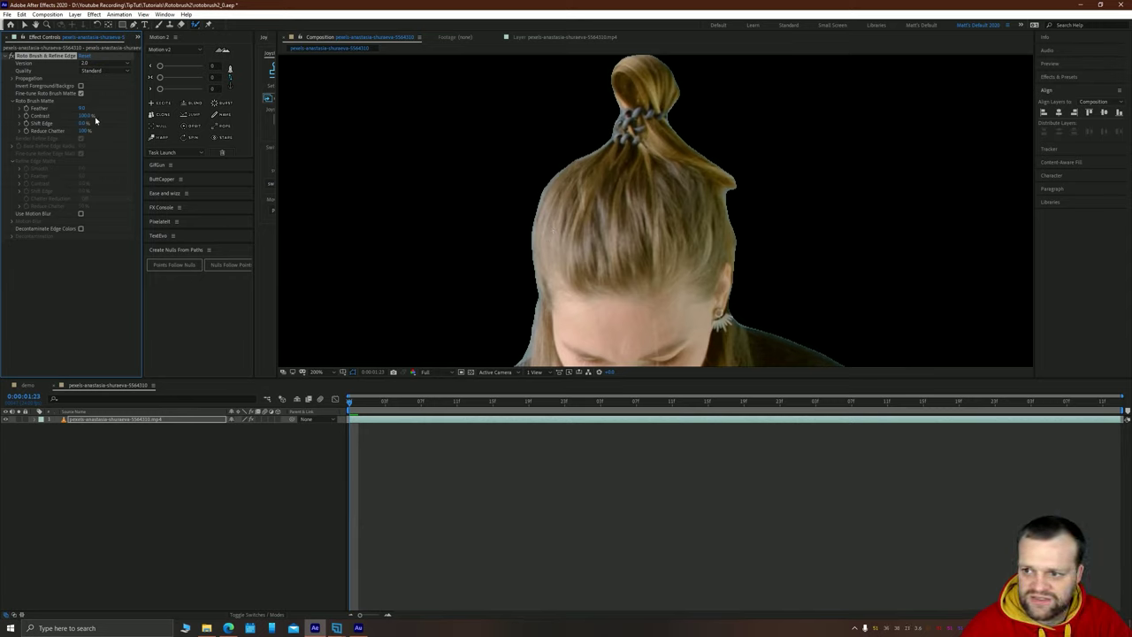
key(Return)
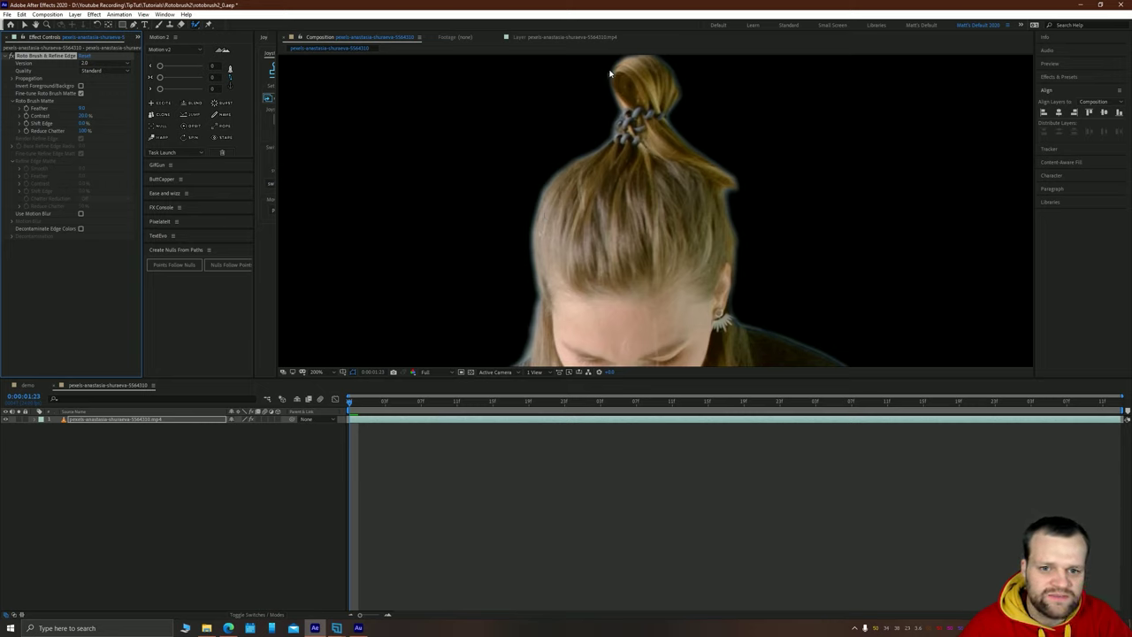
Enable Use Motion Blur and Decontaminate Edge Colors, and review the whole cutout through to 0:00:04:14
click(80, 214)
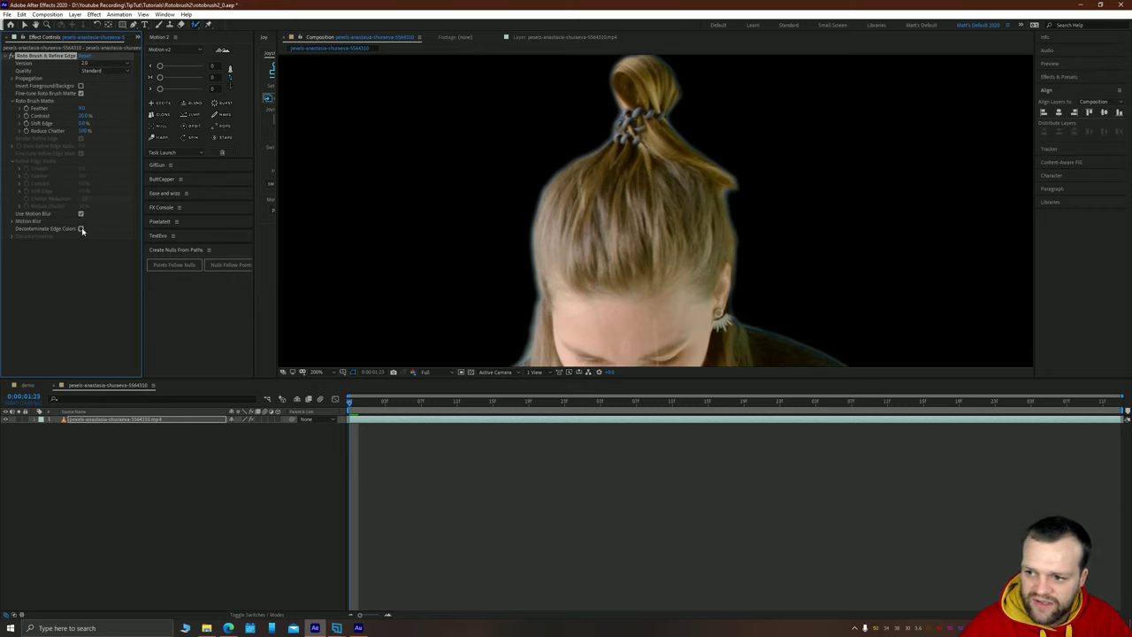
click(81, 229)
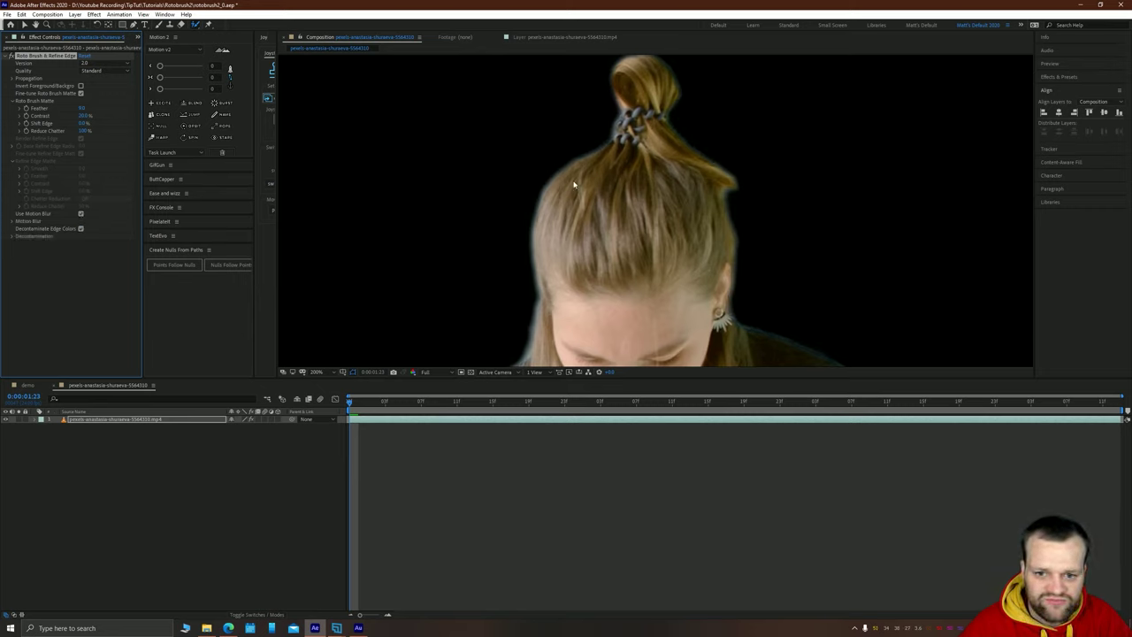
scroll(698, 283, down, 3)
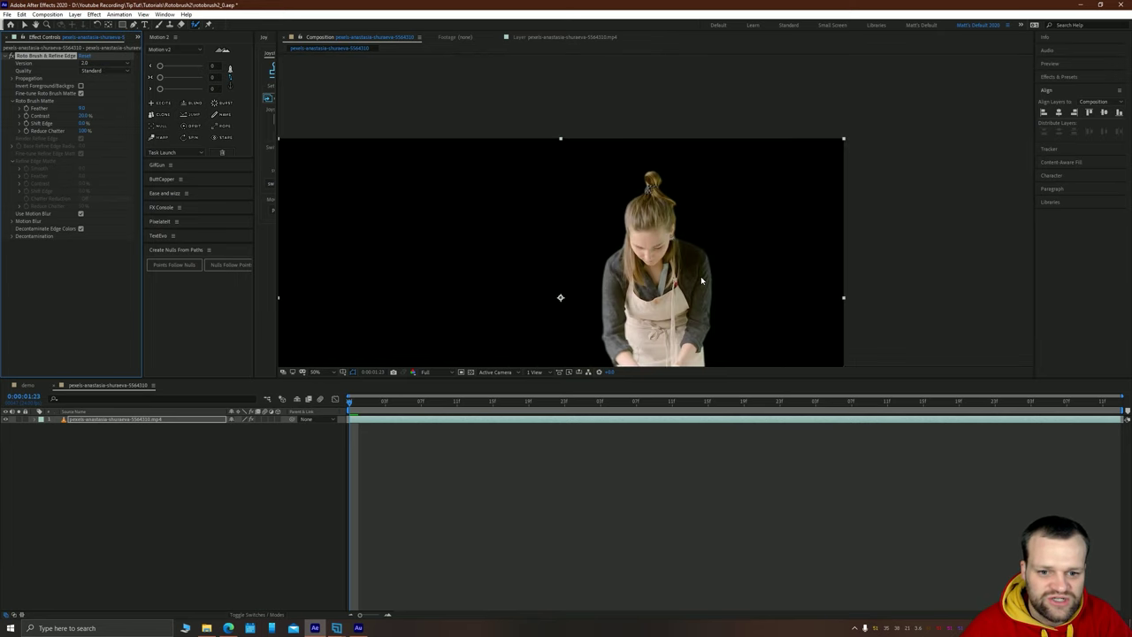
drag(505, 309, 633, 225)
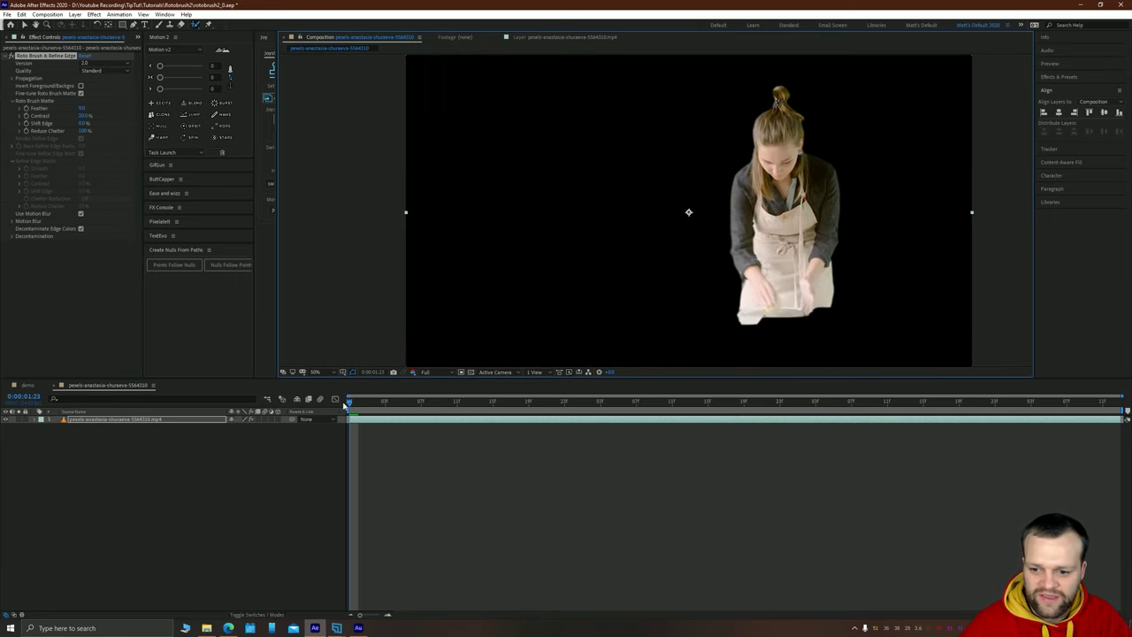
drag(370, 404, 910, 399)
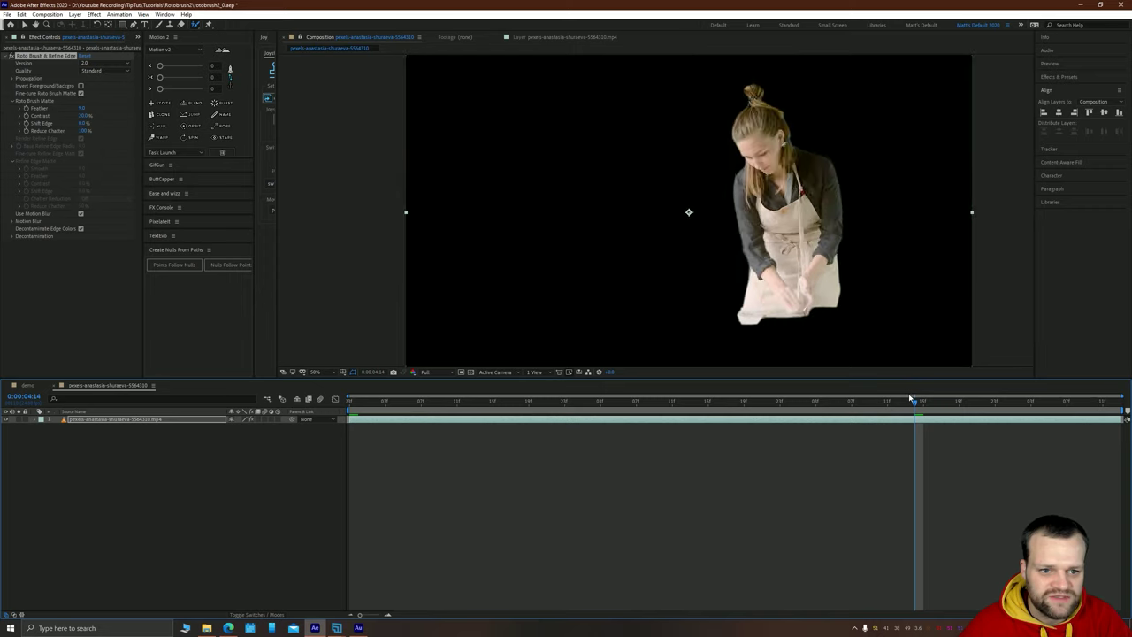
Duplicate the footage layer and remove the Roto Brush & Refine Edge effect from the lower copy
click(138, 479)
click(113, 422)
key(ctrl+d)
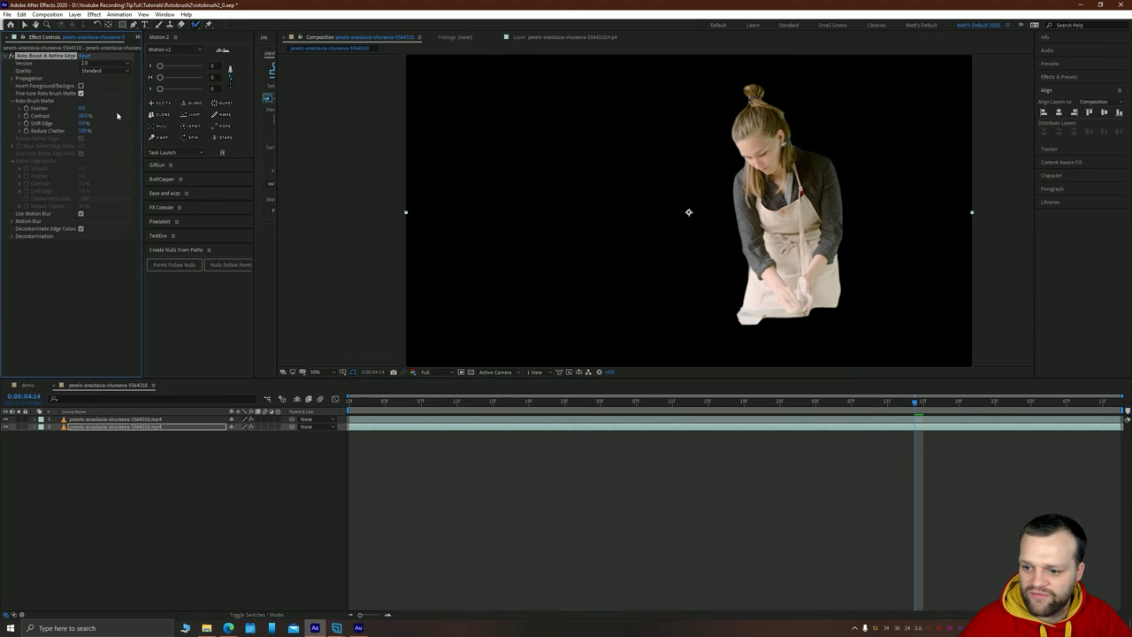
click(33, 58)
key(Delete)
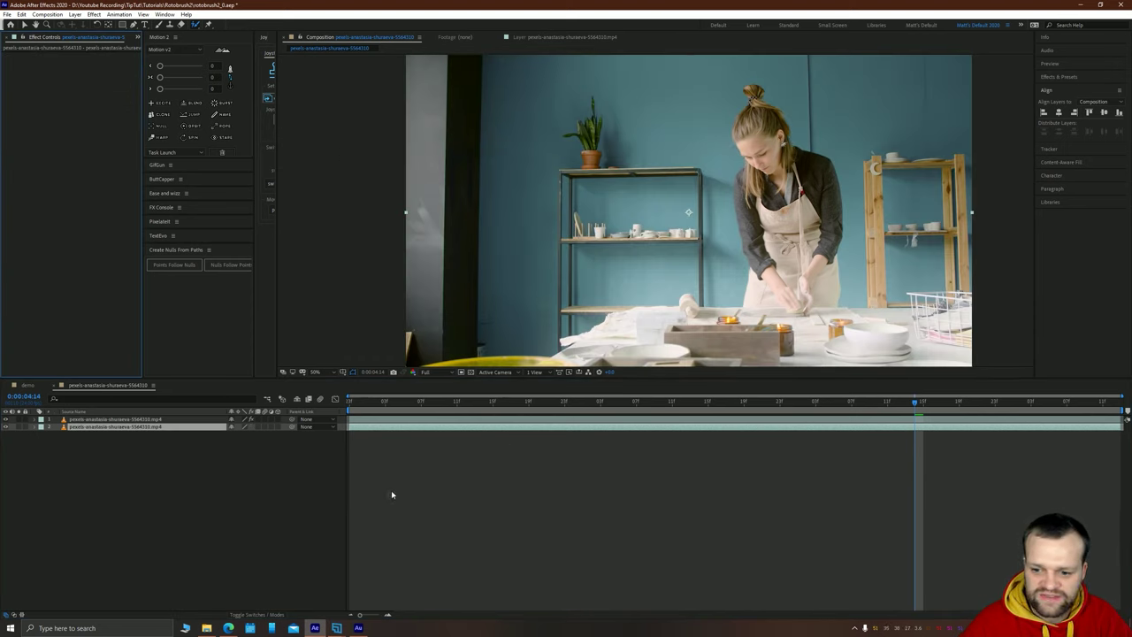
Add a white two-line title reading "ROTOBRUSH IS COOL!" with the line break after ROTOBRUSH
click(392, 494)
click(144, 23)
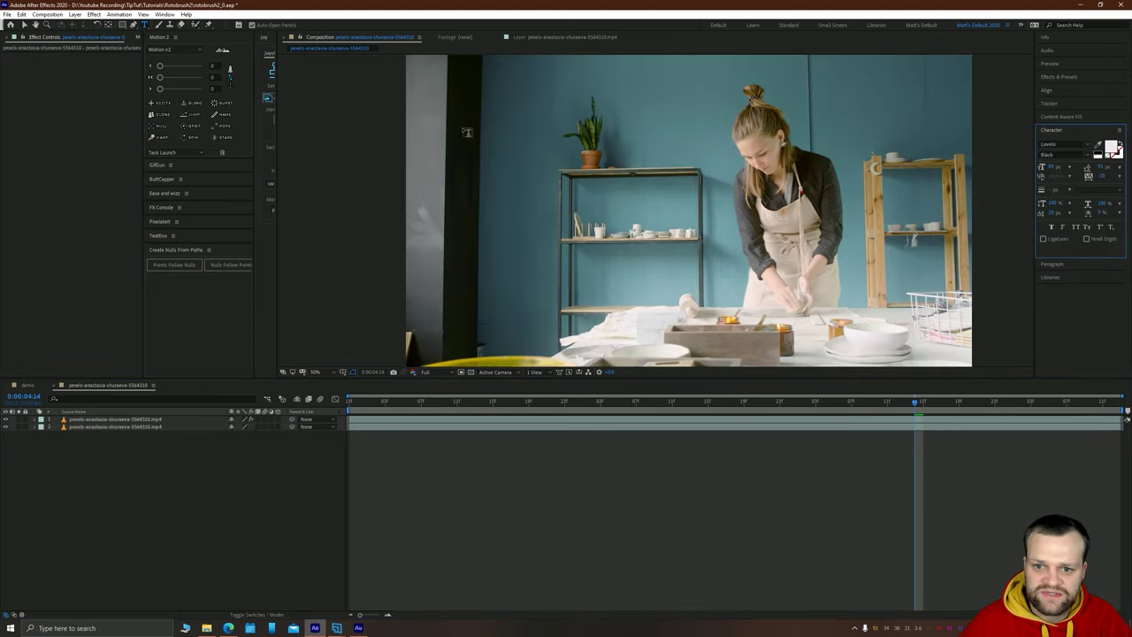
click(435, 123)
text(ROTOBRUSH)
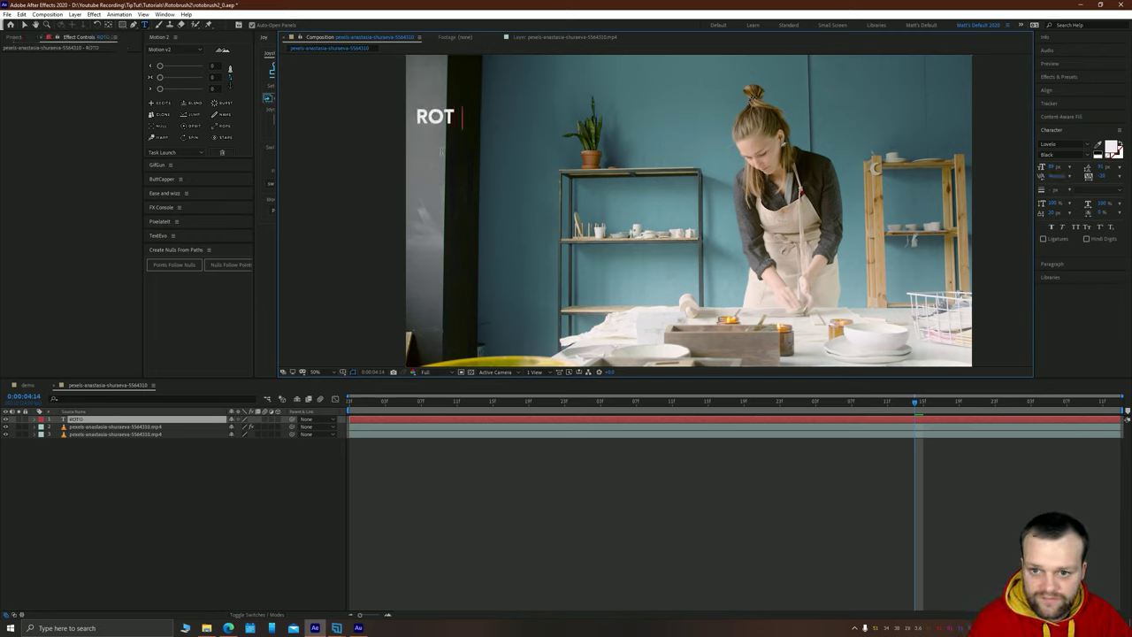
text( IS COOL!)
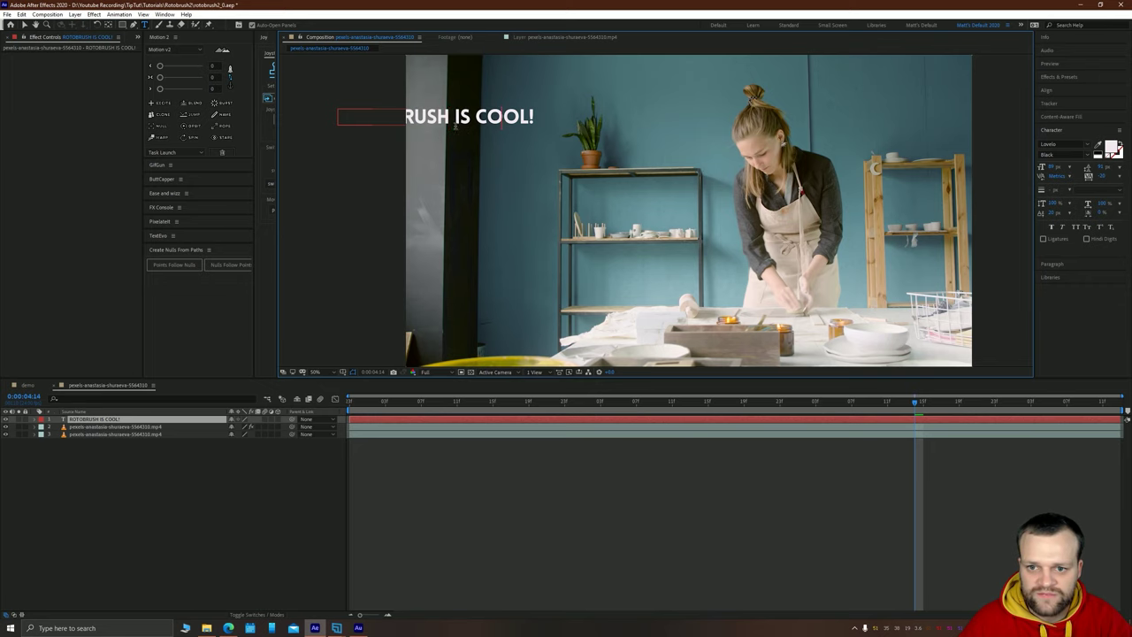
key(Return)
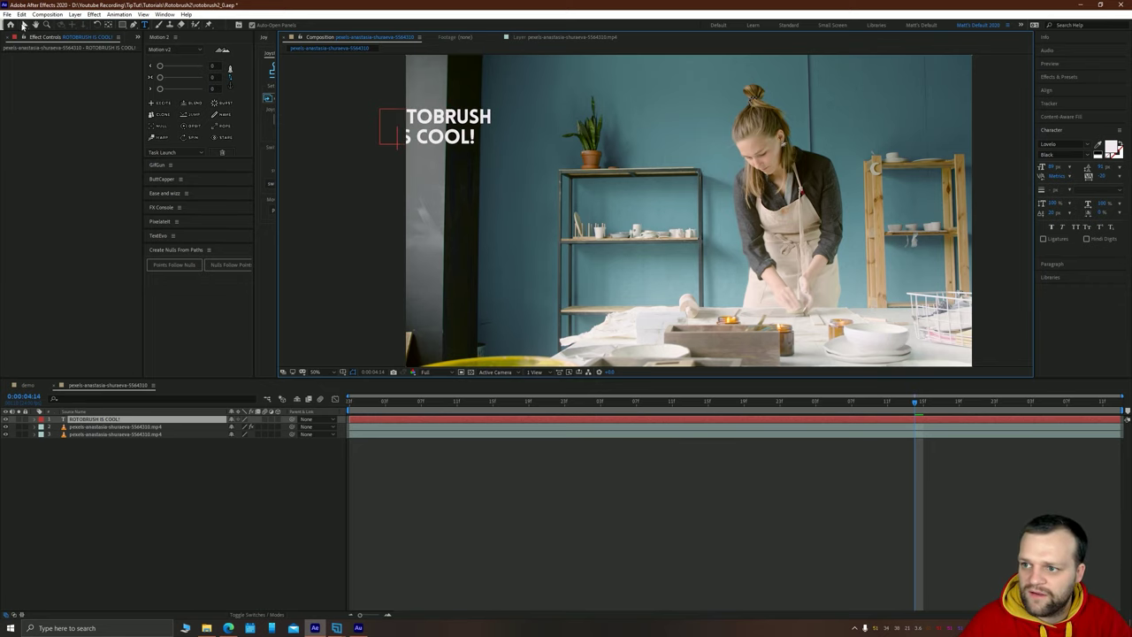
Enlarge the title and centre it horizontally and vertically in the composition
click(24, 25)
drag(490, 110, 575, 80)
click(1050, 90)
click(1058, 113)
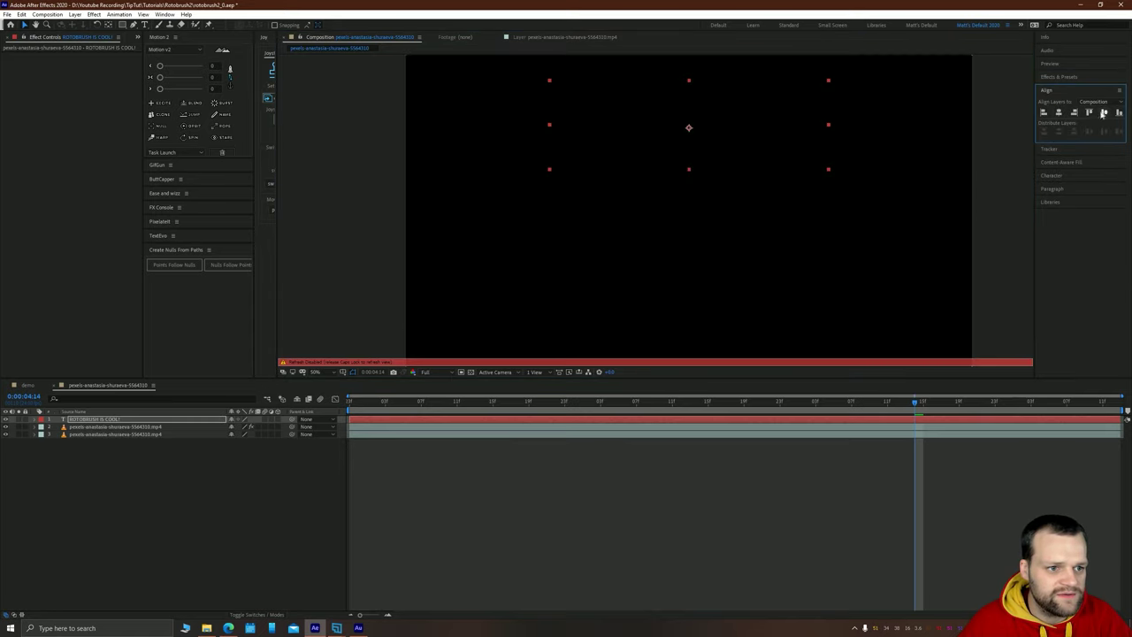
click(1103, 112)
key(Caps_Lock)
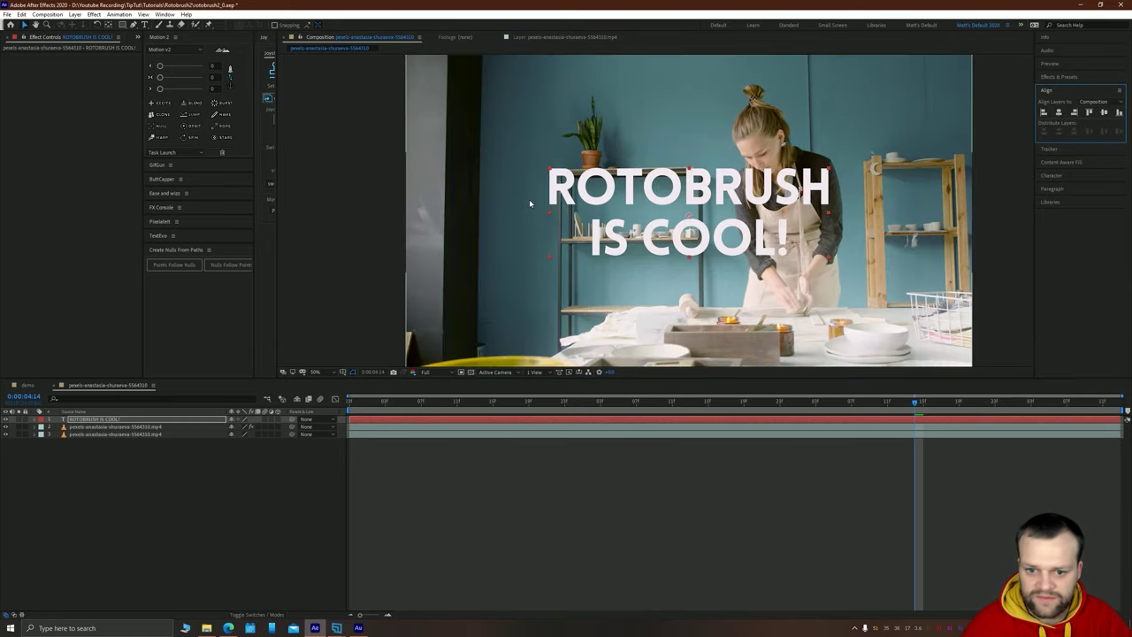
Enlarge and raise the title across the upper frame, and place its layer between the cutout and the original footage
drag(464, 142, 464, 139)
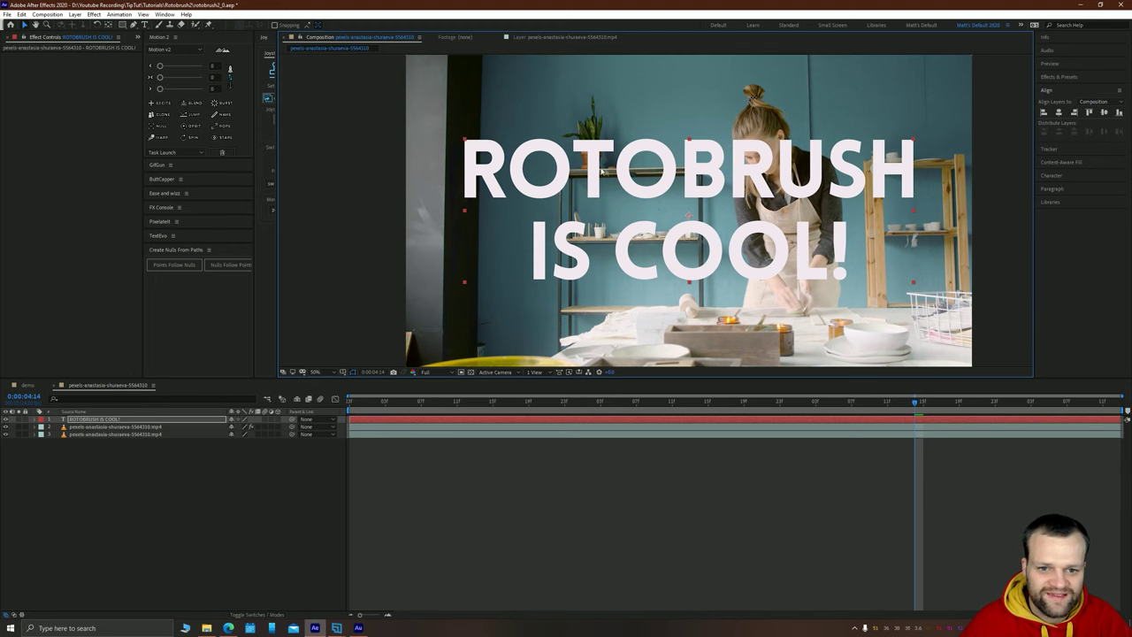
drag(625, 166, 626, 119)
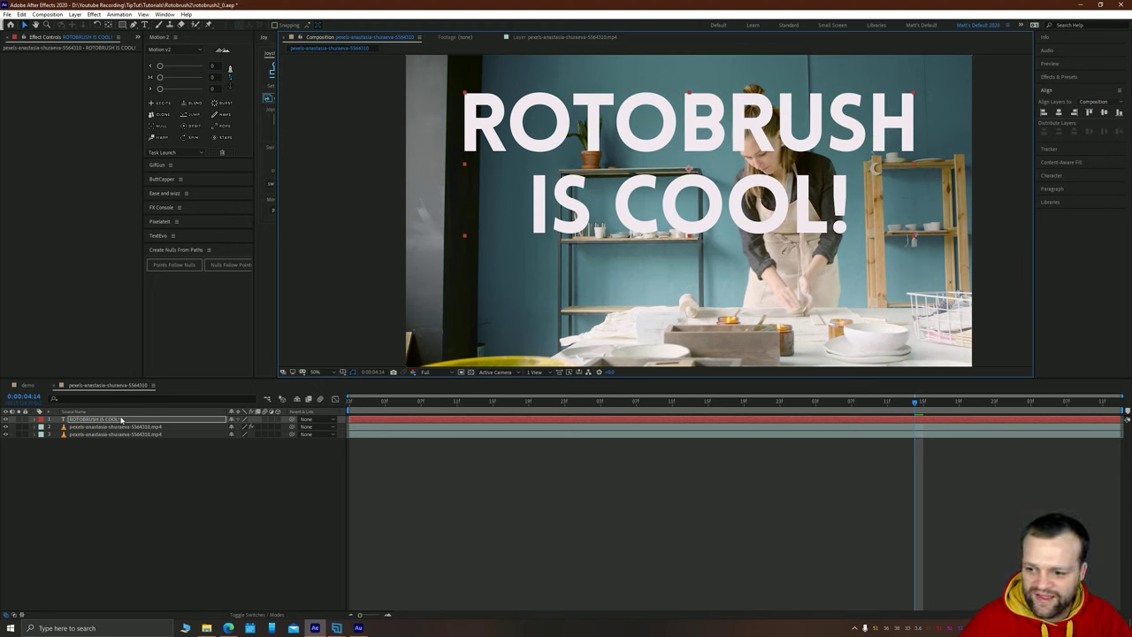
drag(119, 419, 125, 433)
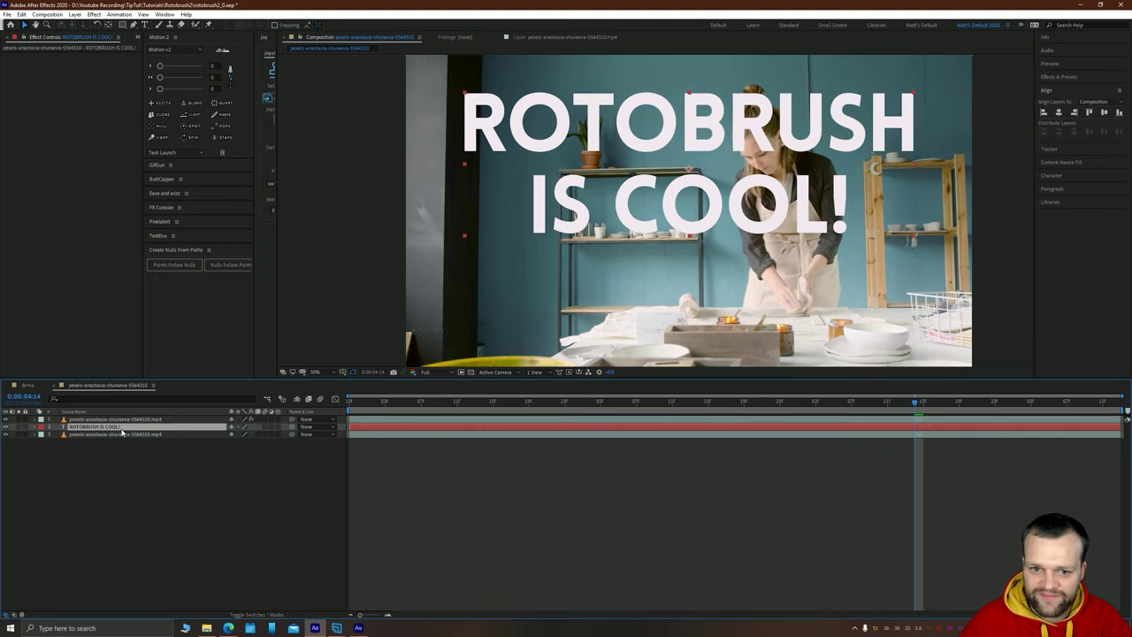
Preview the composition from its first frame to check the title behind the woman, and go to 0:00:02:09
click(351, 402)
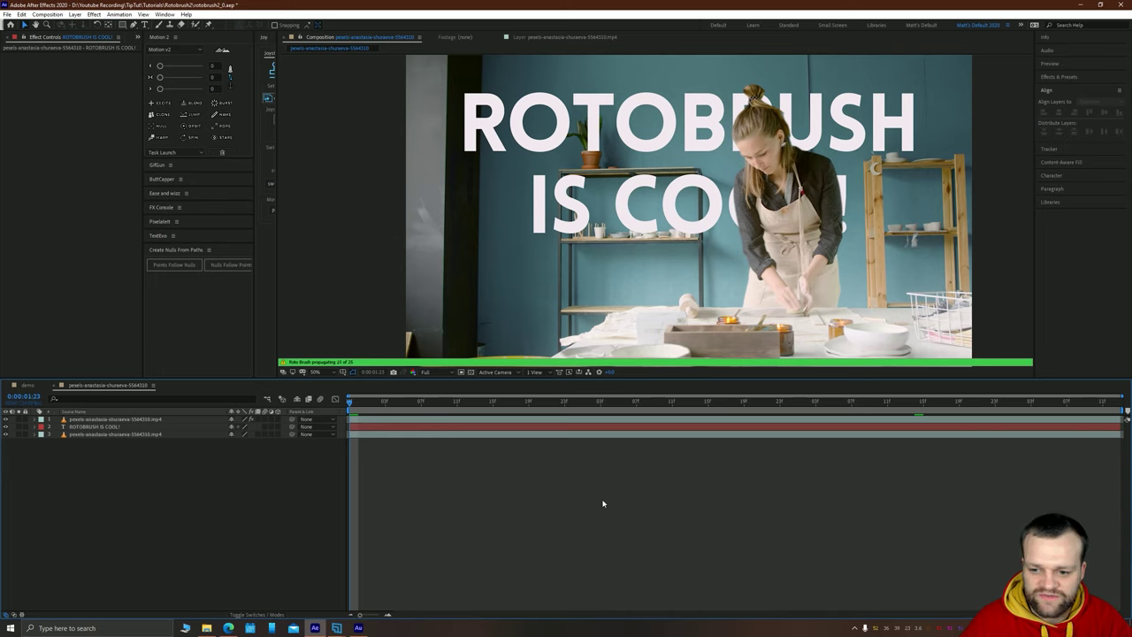
key(space)
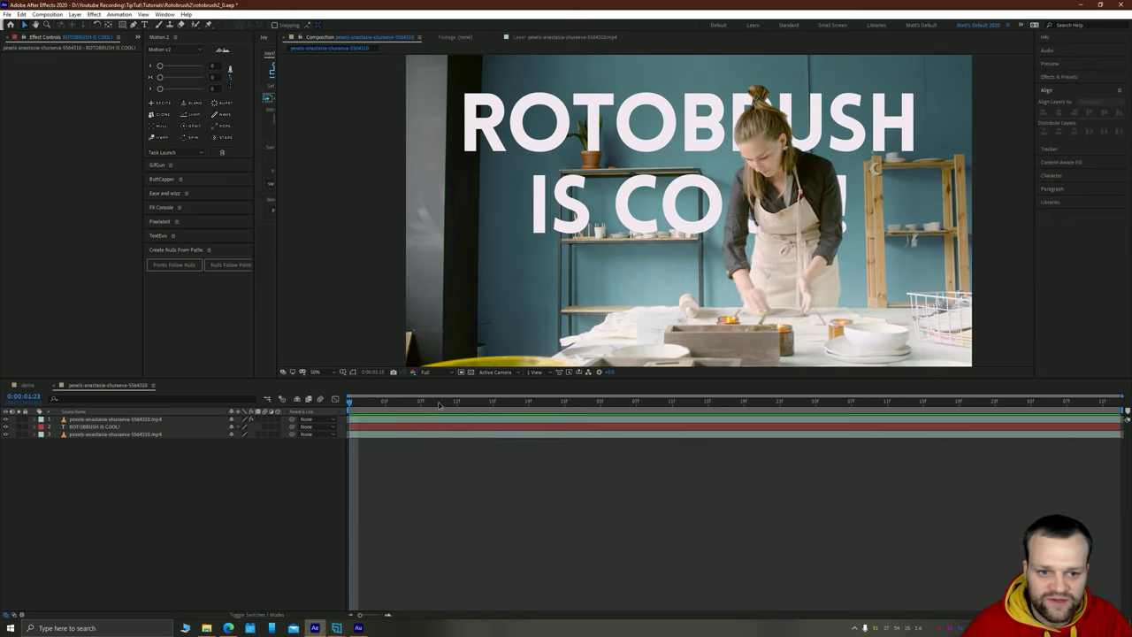
mouse_move(439, 404)
mouse_down()
mouse_move(466, 406)
mouse_move(443, 413)
mouse_up()
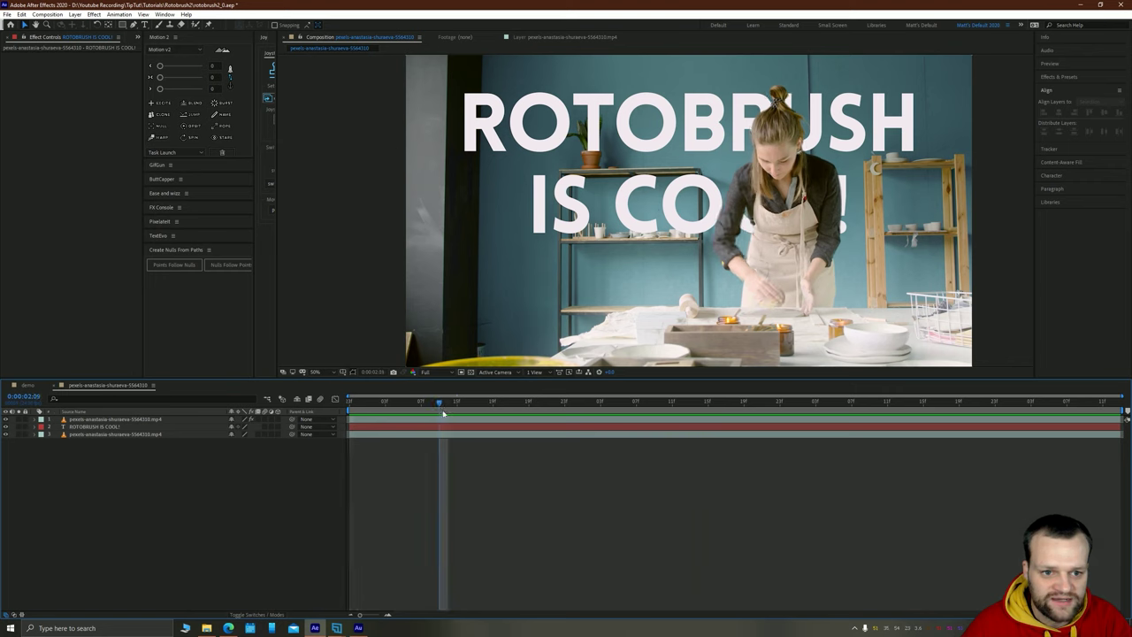
Open the top cutout layer for editing and activate the Roto Brush tool on the woman's head at 0:00:02:09
click(99, 419)
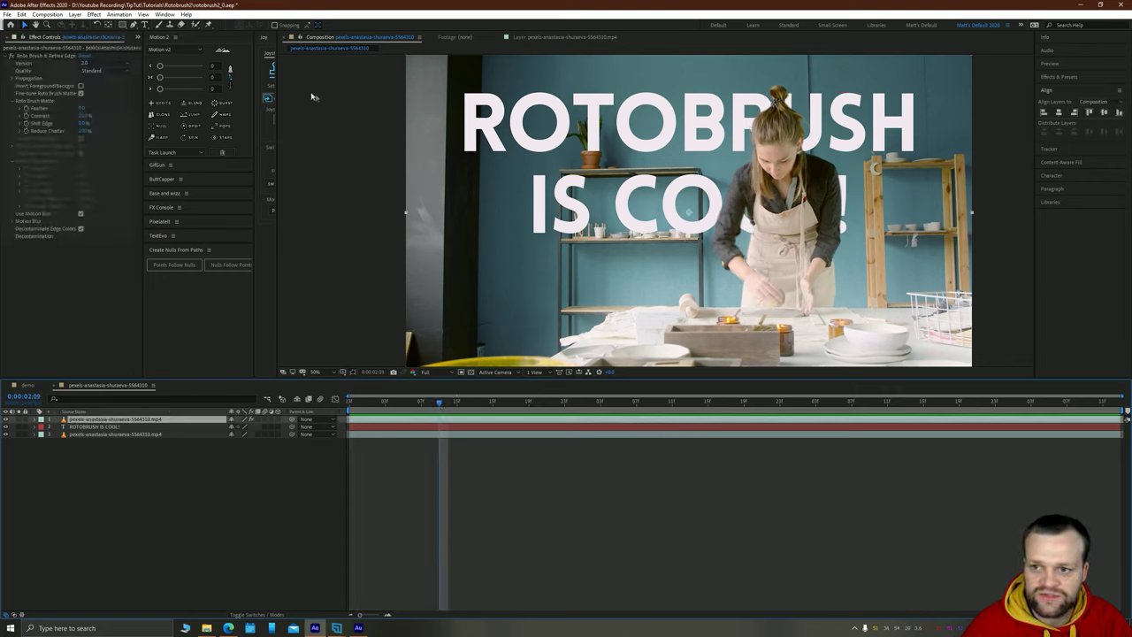
click(529, 38)
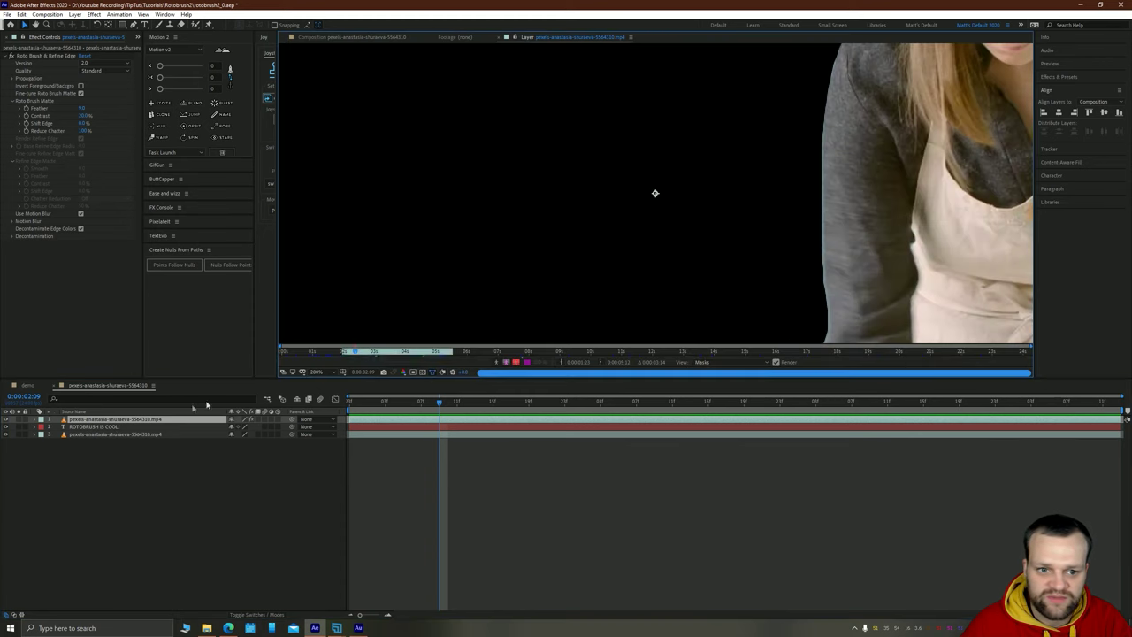
mouse_move(910, 145)
mouse_down()
mouse_move(585, 322)
mouse_move(499, 406)
mouse_up()
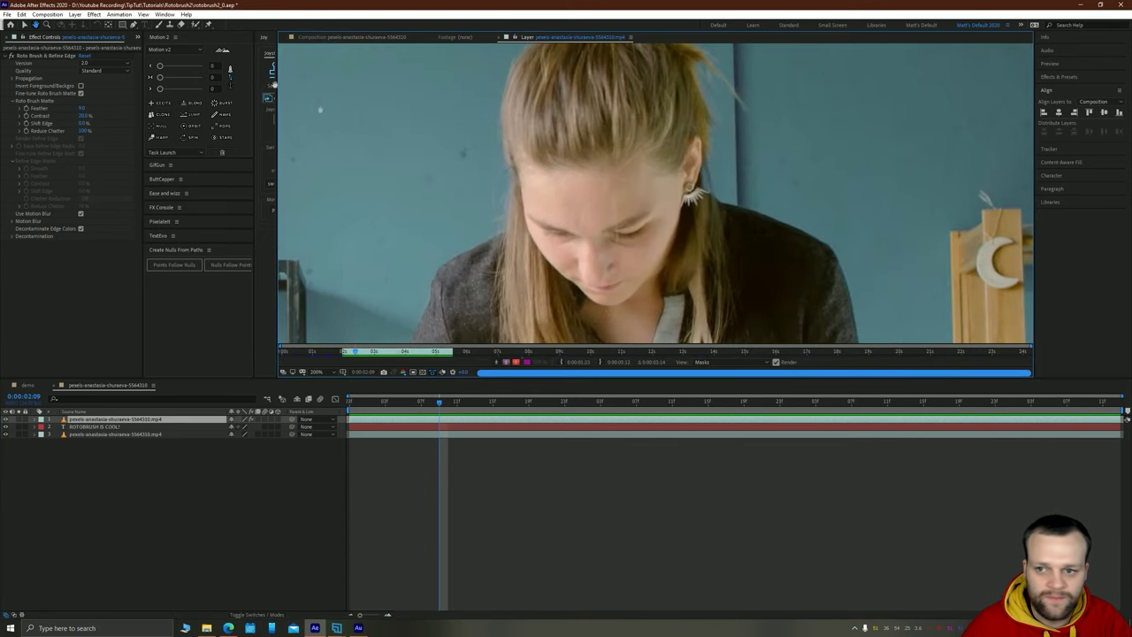
click(196, 25)
click(683, 173)
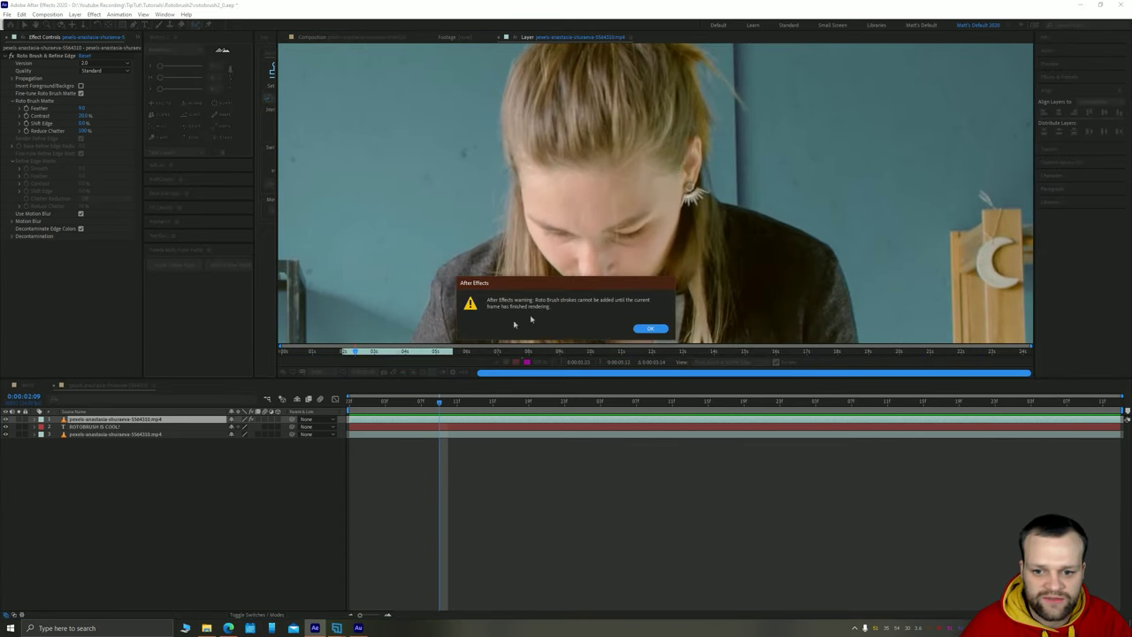
click(648, 329)
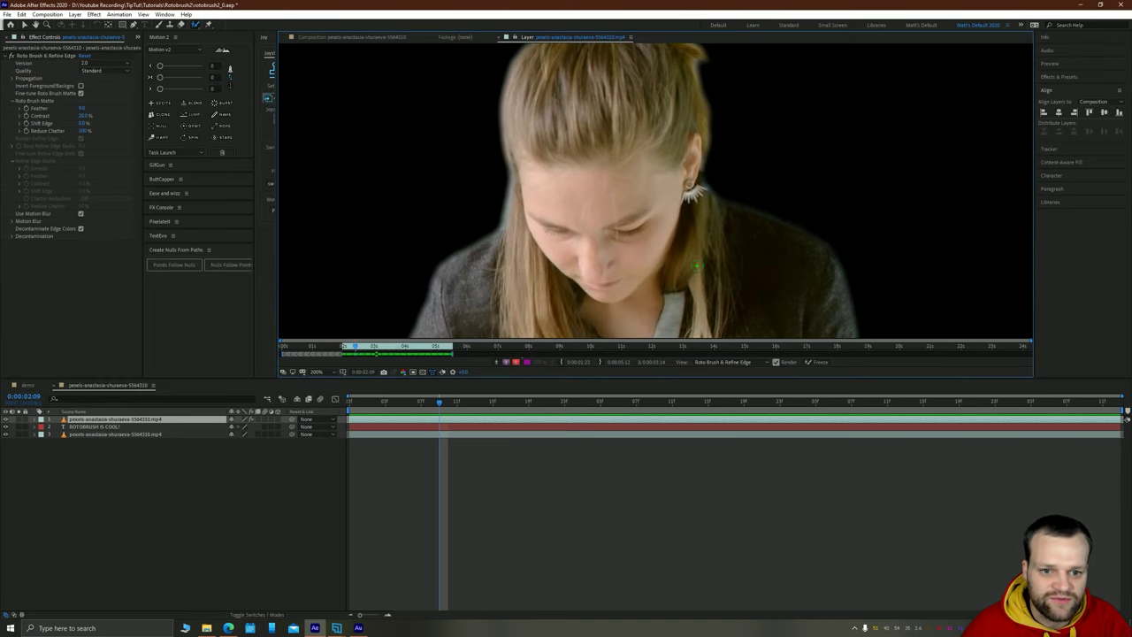